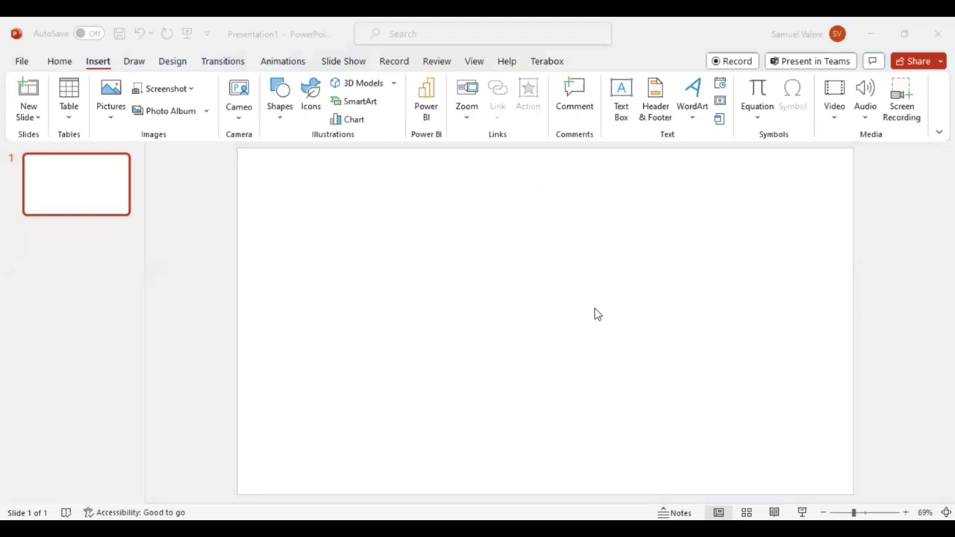
# Paste the Tupac stencil, enlarge it to 7.5" by 7.37", and fade it to 85% transparency
pyautogui.hotkey('ctrl', 'v')
pyautogui.moveTo(627, 405); pyautogui.dragTo(697, 492)
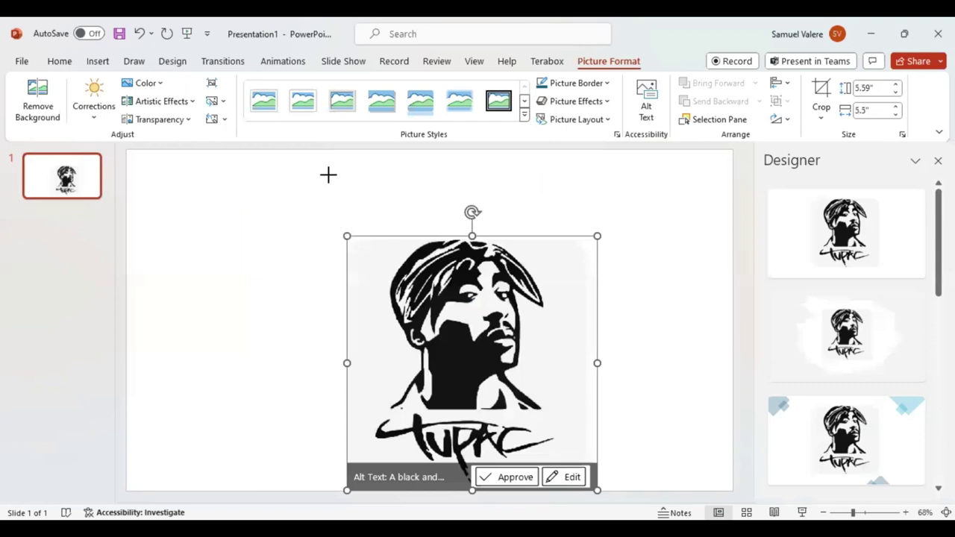
pyautogui.moveTo(328, 174); pyautogui.dragTo(319, 154)
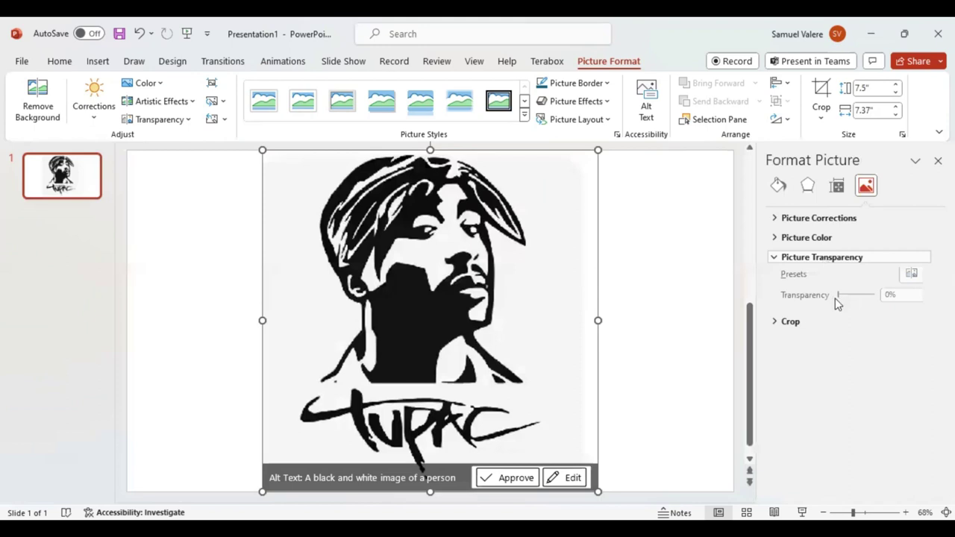
pyautogui.moveTo(839, 299); pyautogui.dragTo(869, 303)
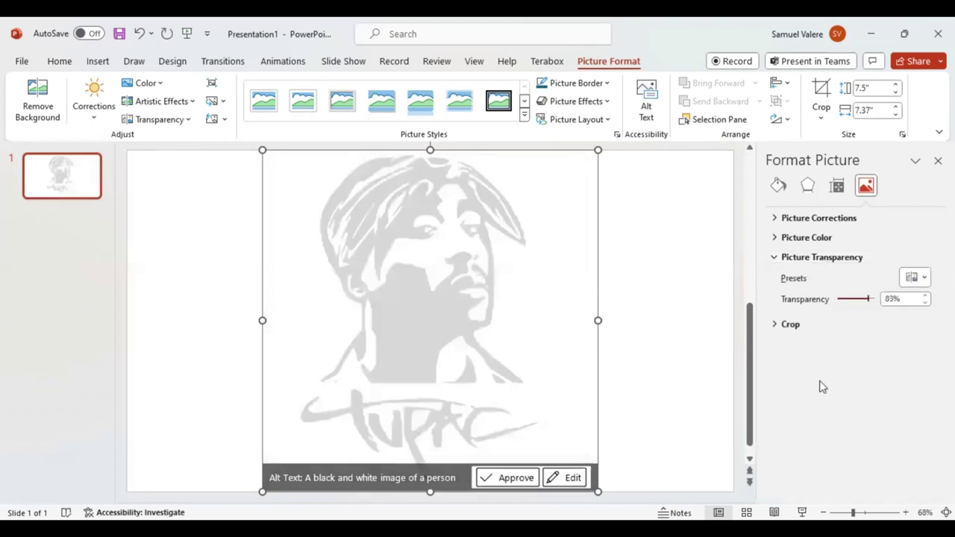
pyautogui.click(679, 402)
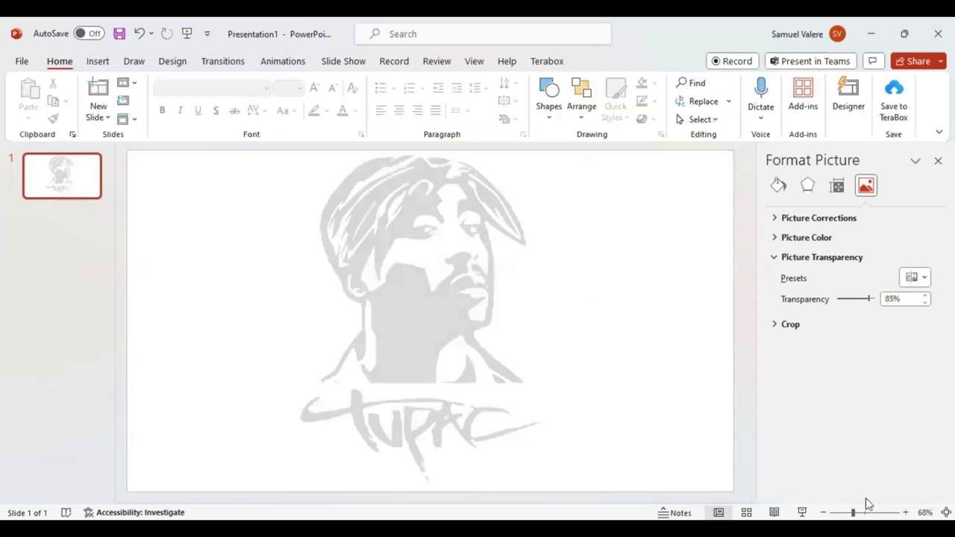
# Zoom to about 154% on the portrait's head and close the Format Background pane
pyautogui.click(862, 512)
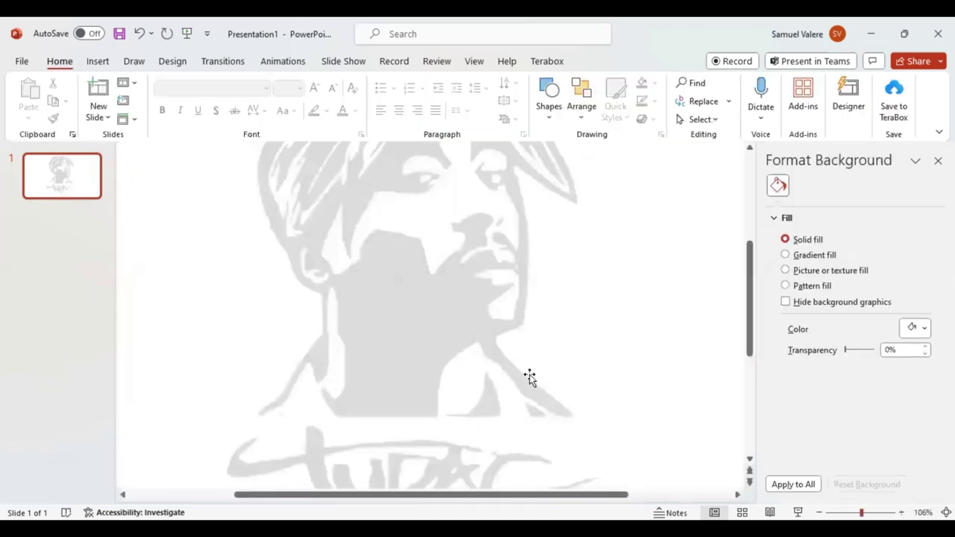
pyautogui.scroll(2, 546, 328)
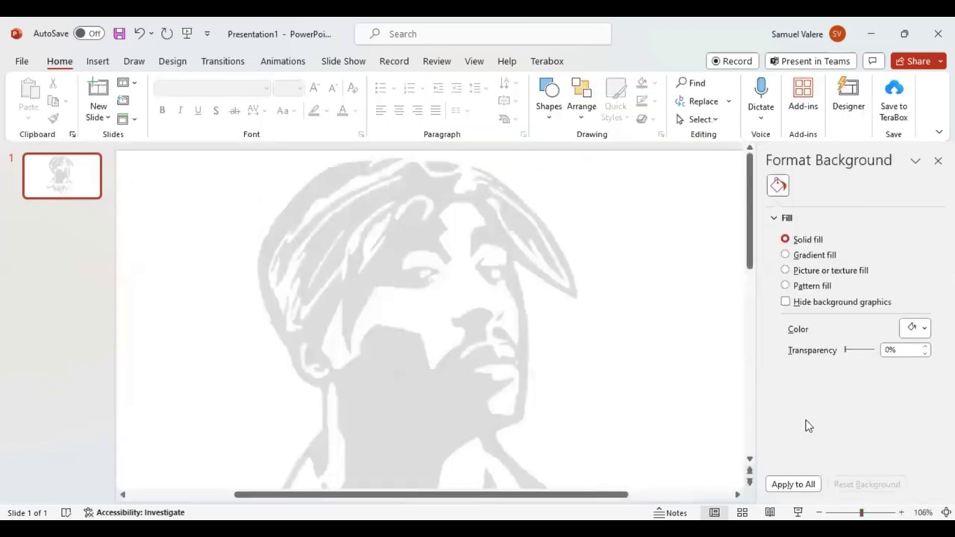
pyautogui.click(867, 512)
pyautogui.scroll(2, 627, 372)
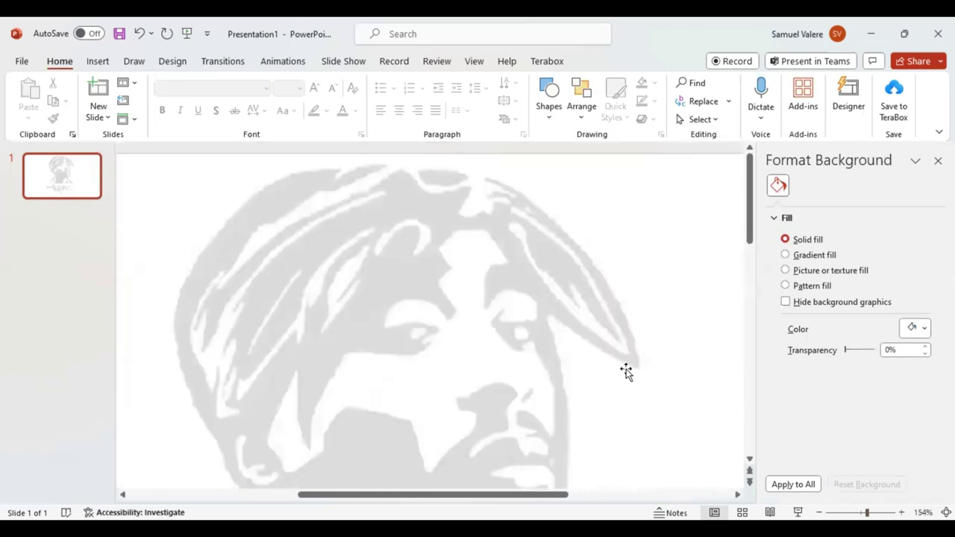
pyautogui.click(938, 160)
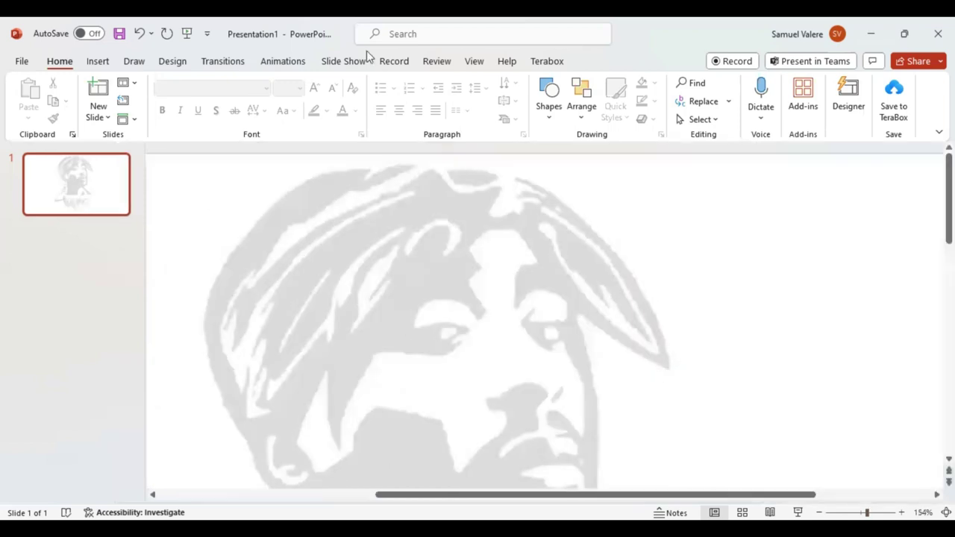
# Trace the first dark bandana fold as a freeform shape
pyautogui.click(553, 119)
pyautogui.click(570, 162)
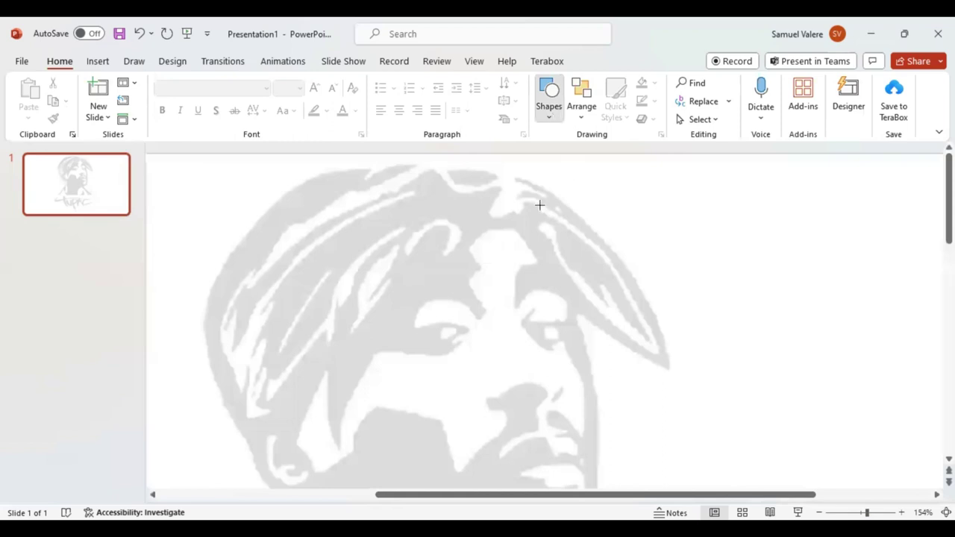
pyautogui.moveTo(440, 254)
pyautogui.mouseDown()
pyautogui.moveTo(450, 228)
pyautogui.moveTo(432, 226)
pyautogui.moveTo(405, 253)
pyautogui.moveTo(411, 229)
pyautogui.moveTo(443, 216)
pyautogui.moveTo(456, 224)
pyautogui.moveTo(458, 239)
pyautogui.moveTo(443, 257)
pyautogui.mouseUp()
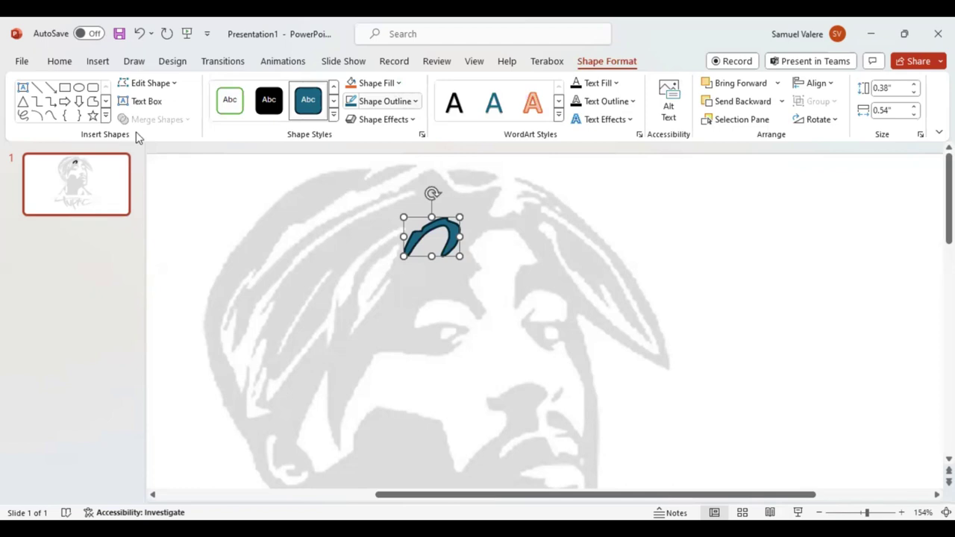
# Trace a second bandana fold as a closed 0.88" by 0.48" freeform
pyautogui.click(50, 117)
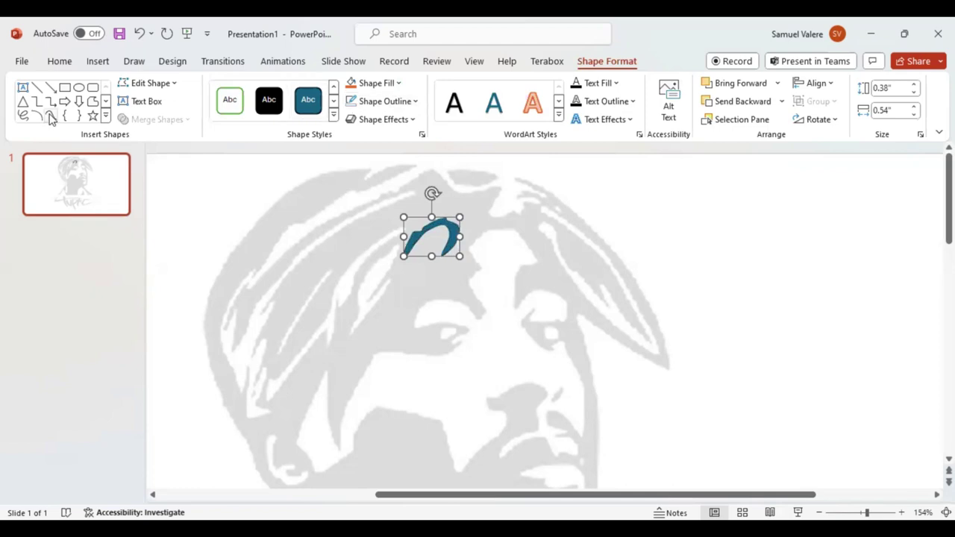
pyautogui.click(349, 334)
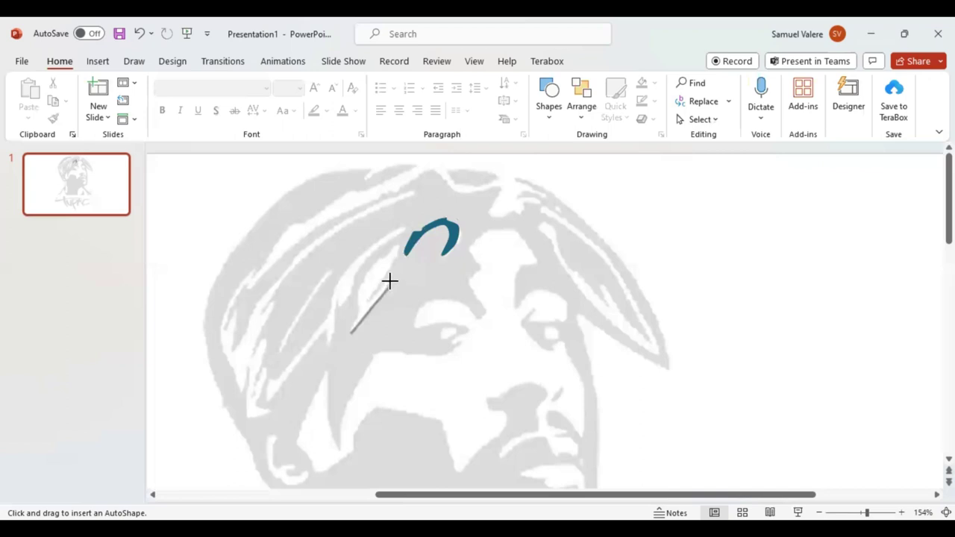
pyautogui.click(390, 278)
pyautogui.moveTo(380, 285); pyautogui.dragTo(368, 303)
pyautogui.moveTo(382, 278); pyautogui.dragTo(396, 249)
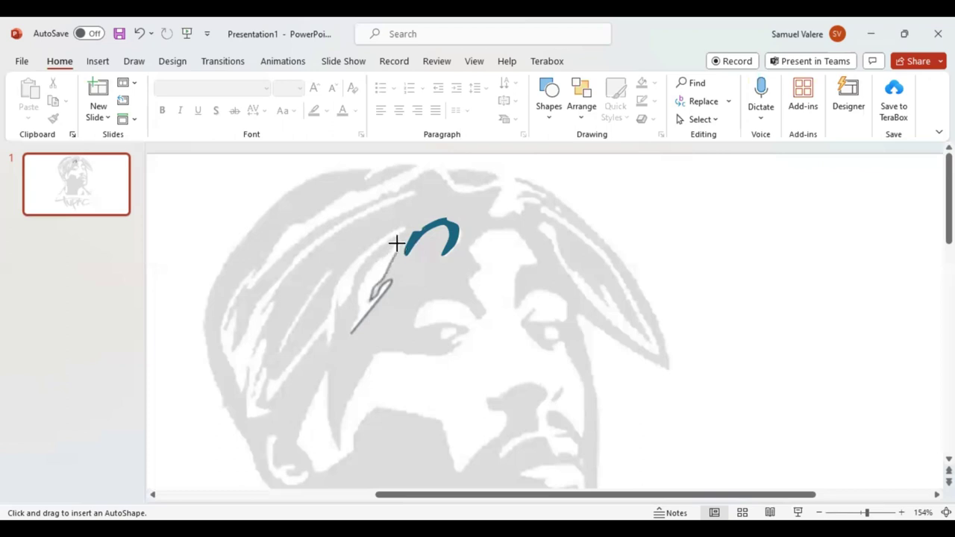
pyautogui.moveTo(390, 251)
pyautogui.mouseDown()
pyautogui.moveTo(361, 279)
pyautogui.moveTo(357, 314)
pyautogui.mouseUp()
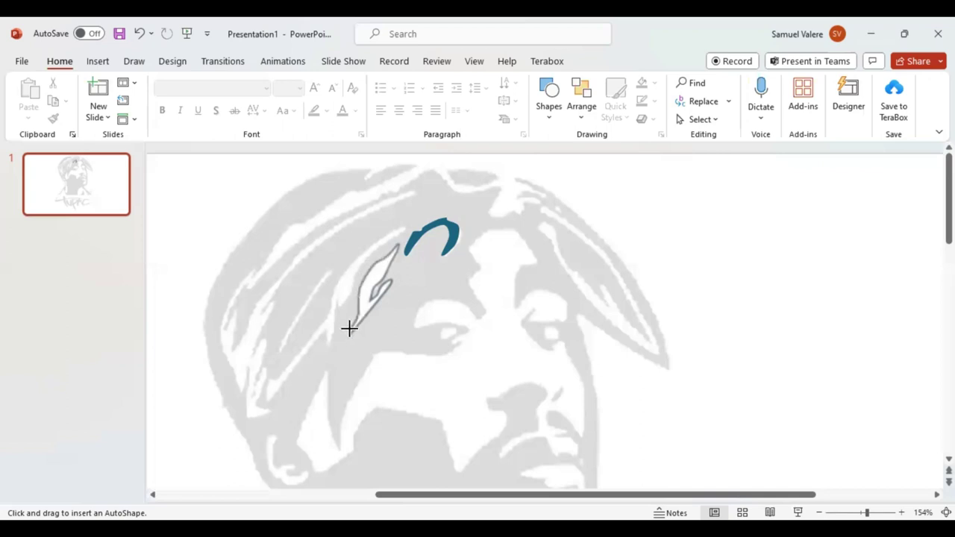
pyautogui.moveTo(357, 314); pyautogui.dragTo(349, 329)
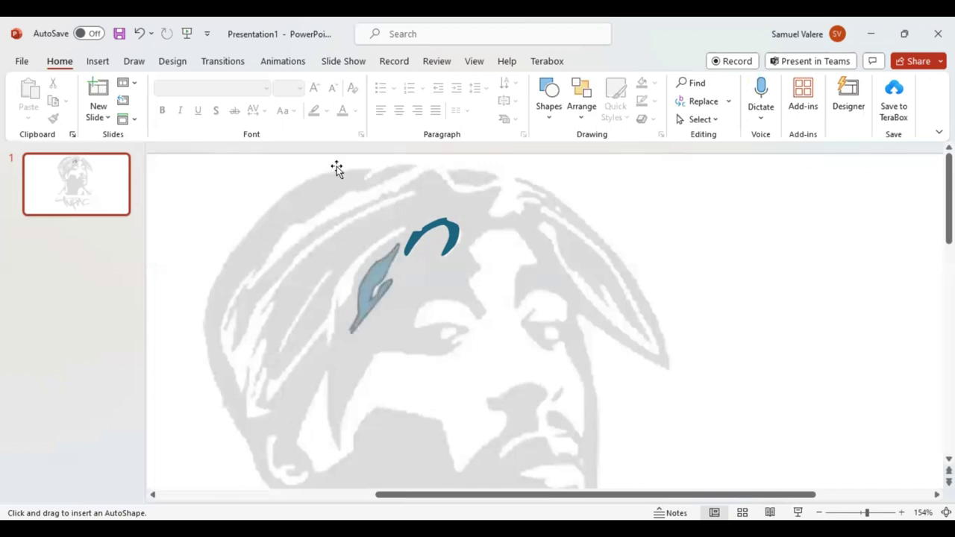
pyautogui.press('Escape')
pyautogui.click(50, 116)
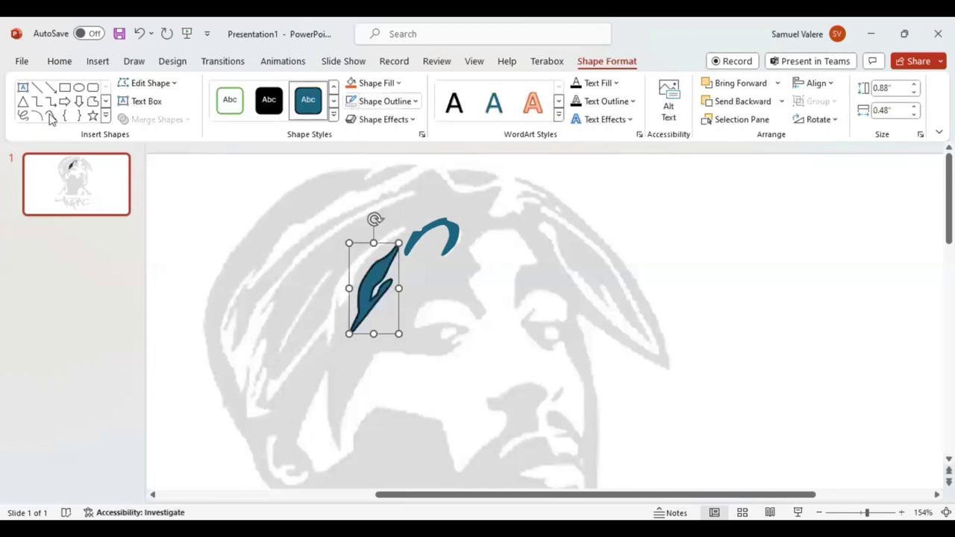
# Outline a dark streak on the bandana's left side as a closed freeform
pyautogui.click(276, 353)
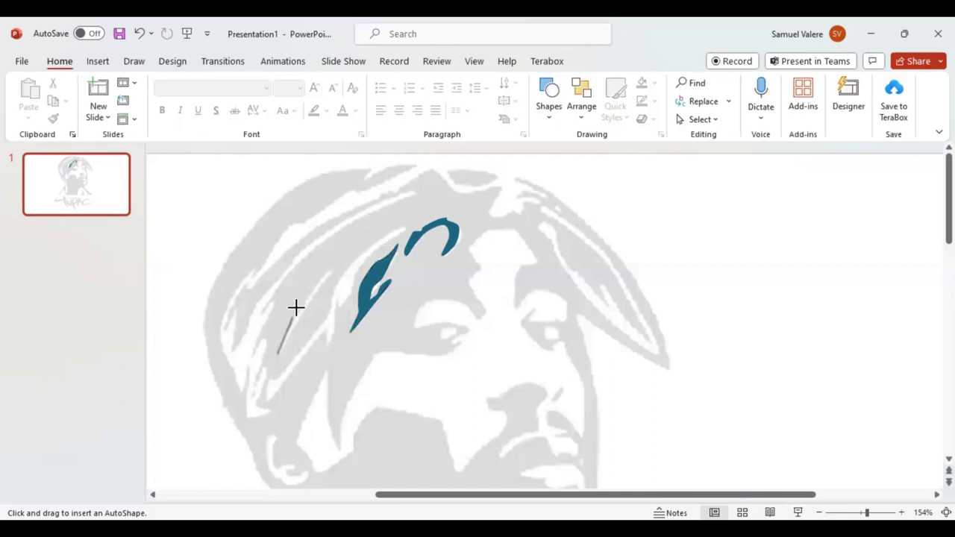
pyautogui.click(293, 317)
pyautogui.click(323, 270)
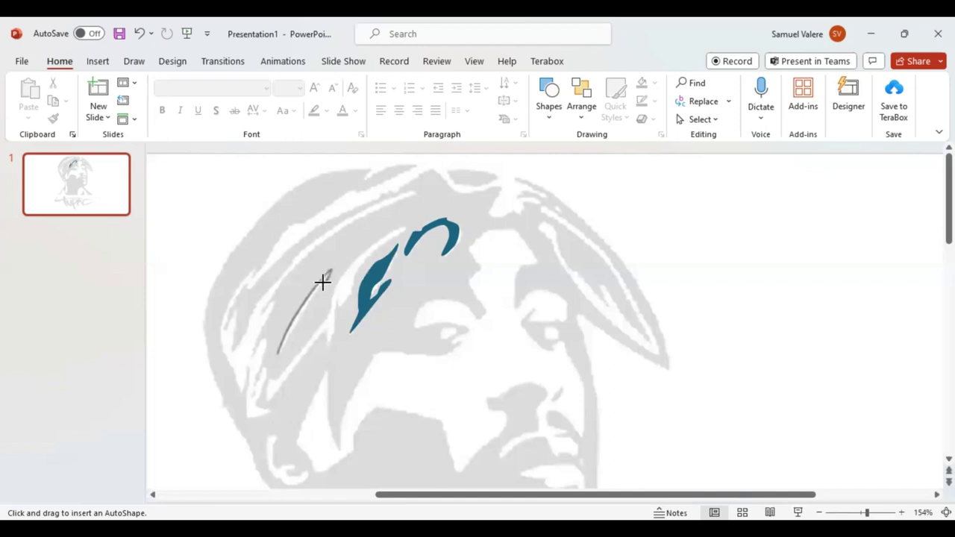
pyautogui.click(310, 301)
pyautogui.click(276, 353)
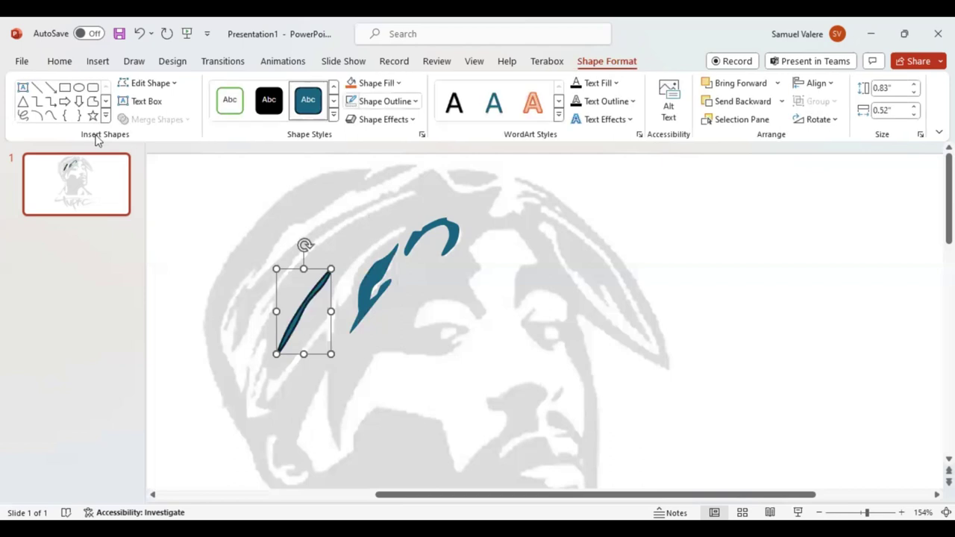
# Trace another dark streak on the left of the bandana with the freeform tool
pyautogui.click(50, 115)
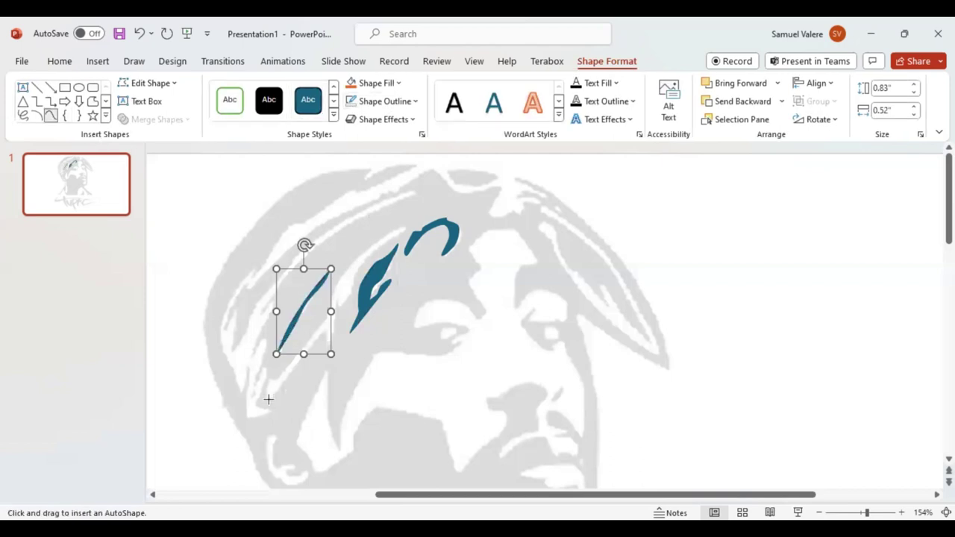
pyautogui.moveTo(269, 401)
pyautogui.mouseDown()
pyautogui.moveTo(323, 333)
pyautogui.moveTo(325, 344)
pyautogui.moveTo(334, 298)
pyautogui.moveTo(345, 297)
pyautogui.moveTo(361, 258)
pyautogui.moveTo(411, 225)
pyautogui.moveTo(336, 277)
pyautogui.moveTo(320, 326)
pyautogui.moveTo(275, 381)
pyautogui.moveTo(268, 375)
pyautogui.moveTo(266, 399)
pyautogui.mouseUp()
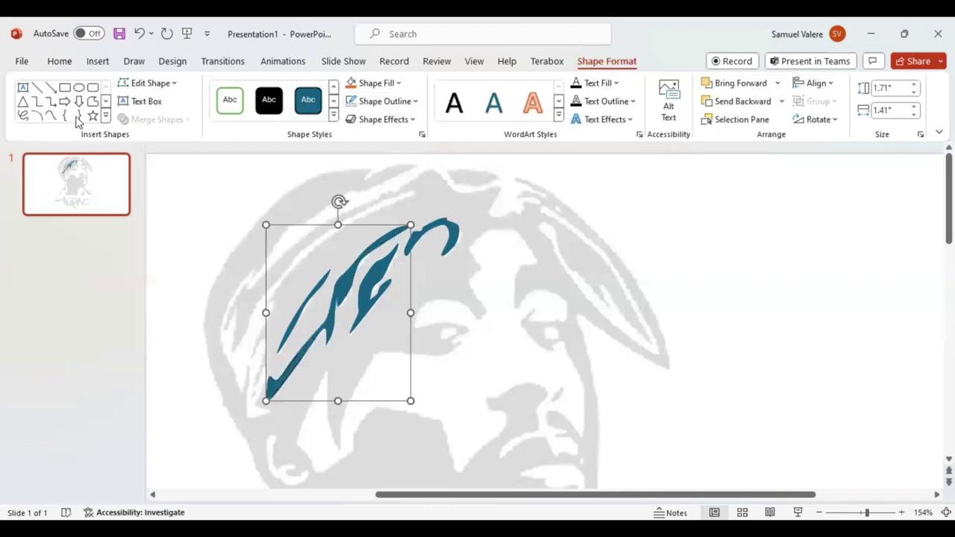
pyautogui.click(51, 116)
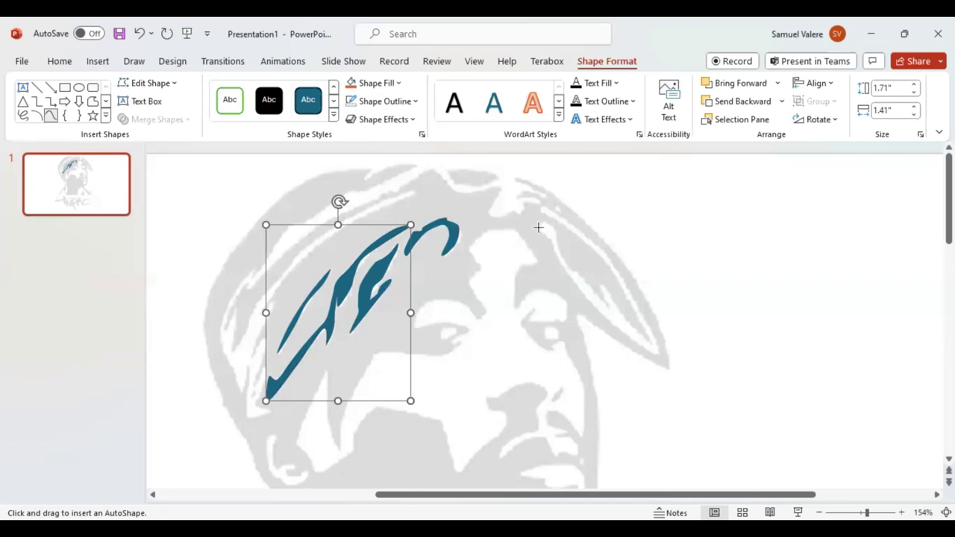
pyautogui.click(550, 237)
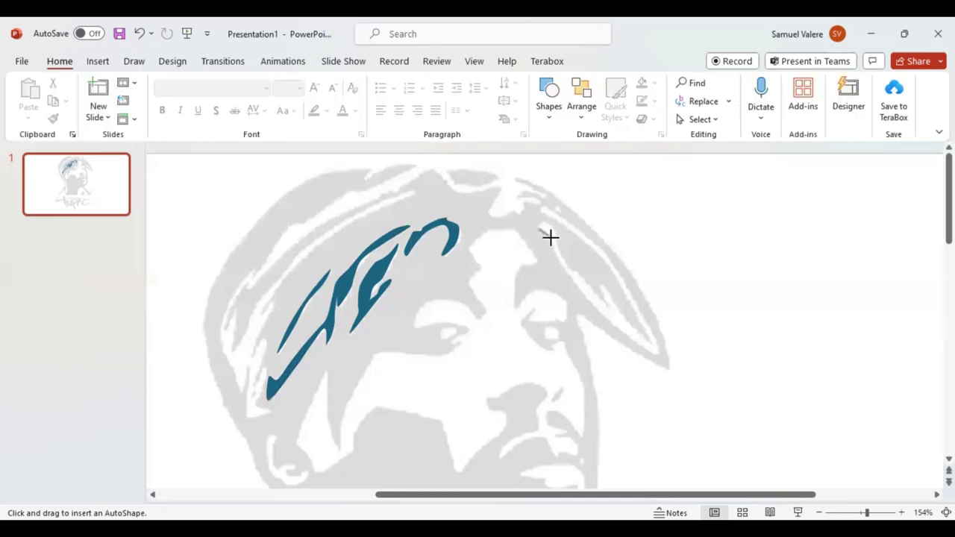
# Trace the right bandana fold as a 1.47" by 1.17" freeform with no outline
pyautogui.moveTo(550, 237)
pyautogui.mouseDown()
pyautogui.moveTo(573, 282)
pyautogui.moveTo(642, 347)
pyautogui.moveTo(651, 339)
pyautogui.moveTo(616, 266)
pyautogui.moveTo(539, 207)
pyautogui.moveTo(604, 257)
pyautogui.moveTo(619, 283)
pyautogui.mouseUp()
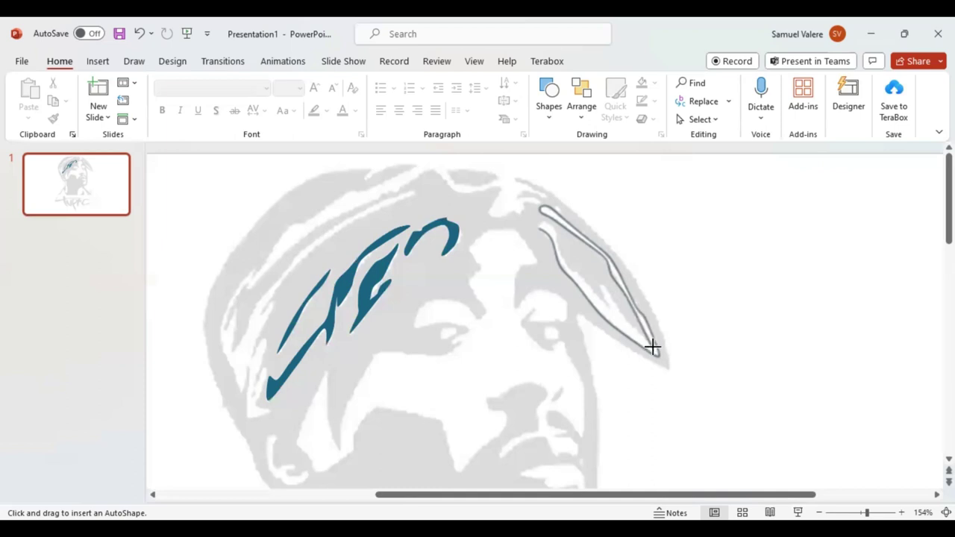
pyautogui.moveTo(650, 347)
pyautogui.mouseDown()
pyautogui.moveTo(604, 283)
pyautogui.moveTo(599, 297)
pyautogui.moveTo(563, 262)
pyautogui.moveTo(556, 229)
pyautogui.moveTo(537, 223)
pyautogui.mouseUp()
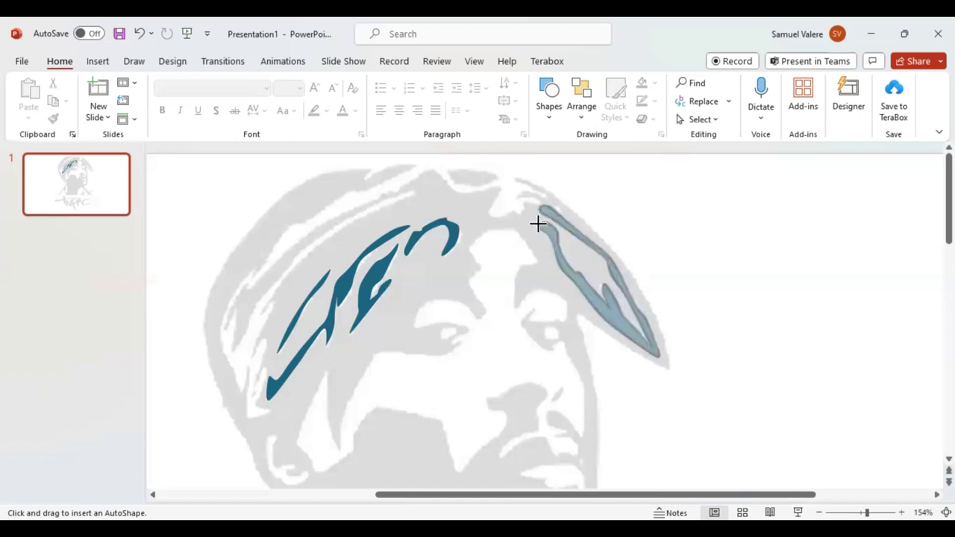
pyautogui.click(540, 209)
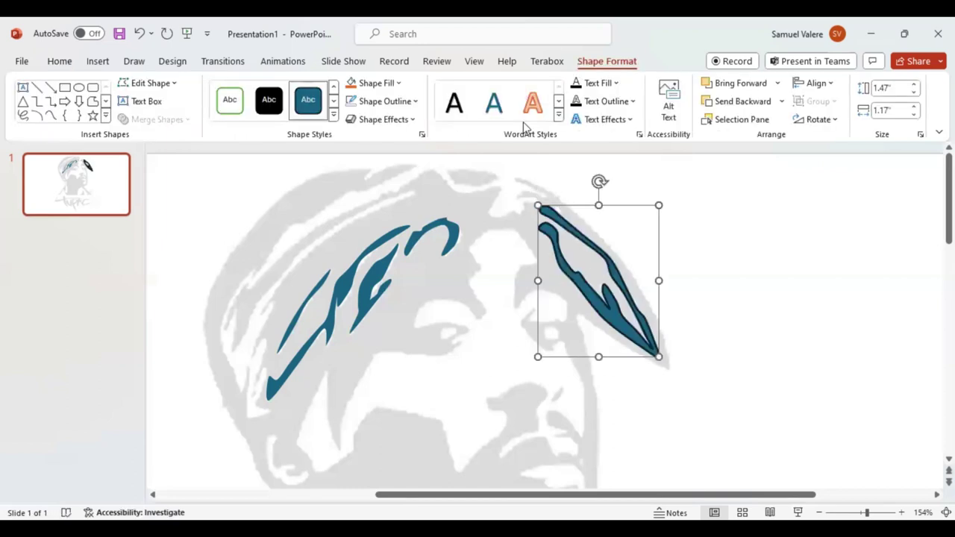
pyautogui.click(350, 102)
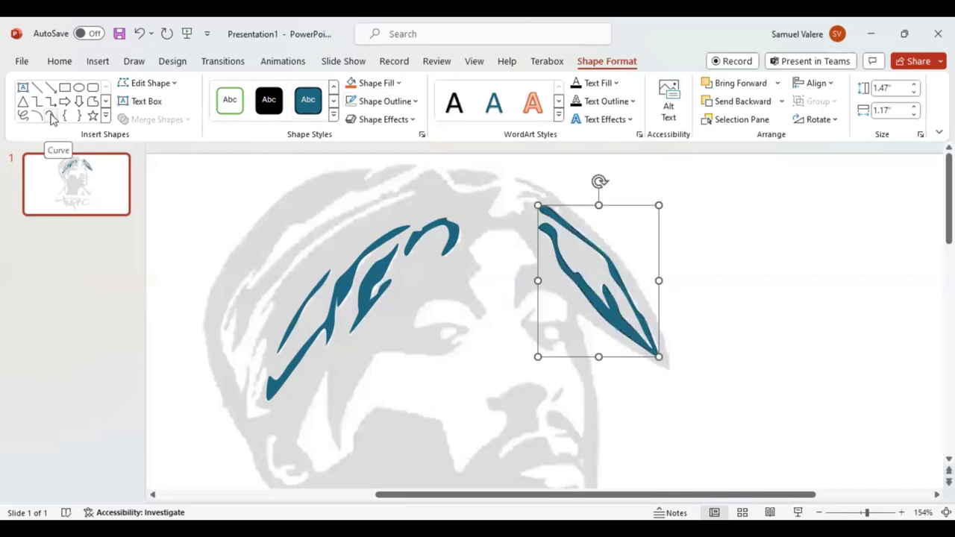
# Draw a small curved freeform piece over the eye area
pyautogui.click(50, 116)
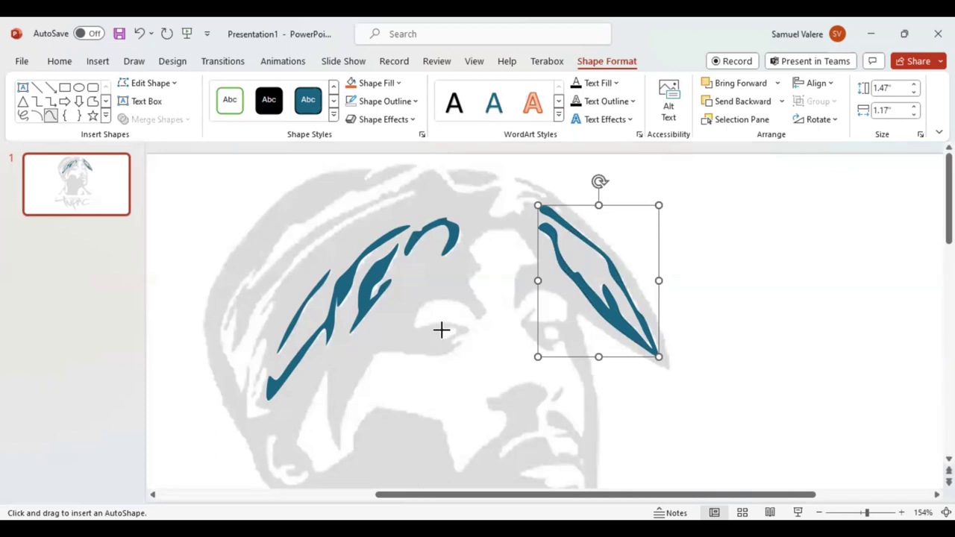
pyautogui.click(442, 333)
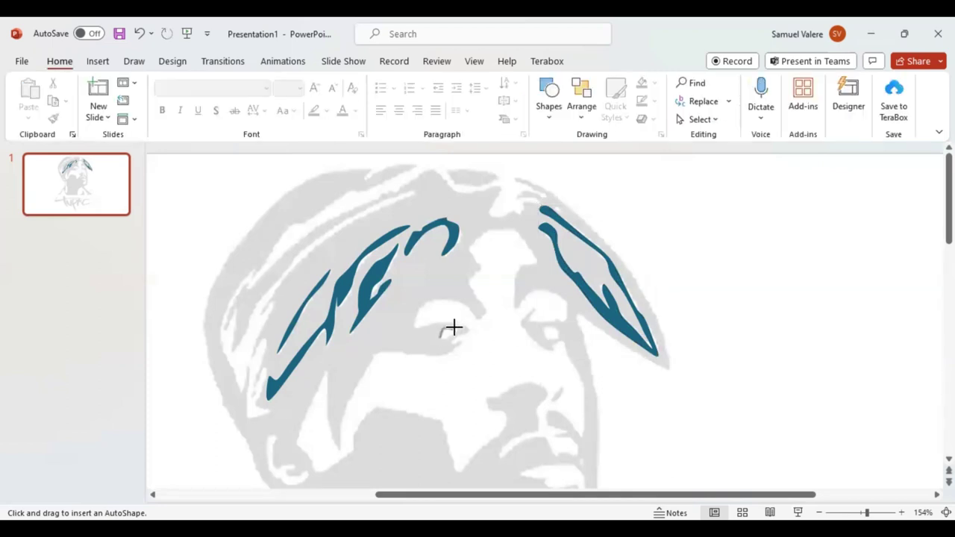
pyautogui.click(453, 332)
pyautogui.click(442, 334)
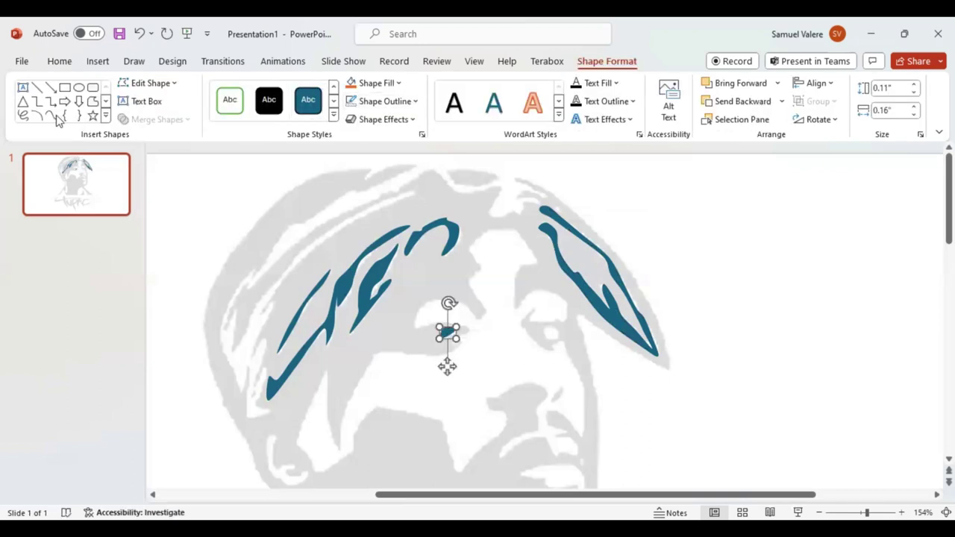
pyautogui.click(50, 114)
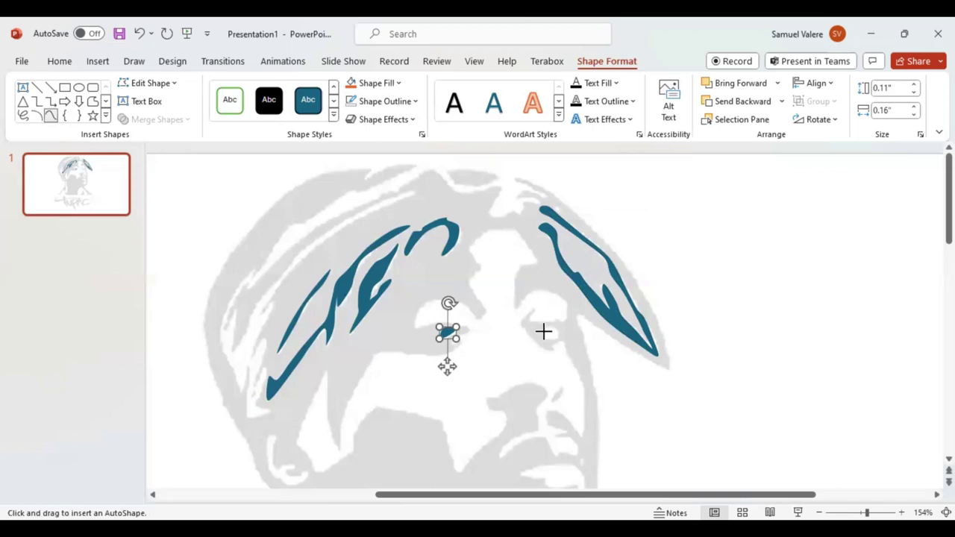
pyautogui.press('Escape')
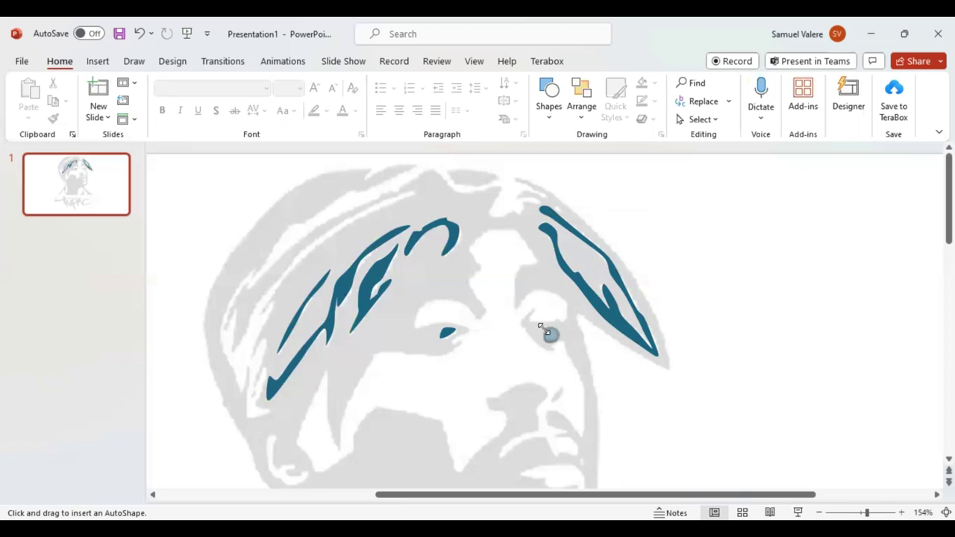
# Add a 0.14" by 0.14" round pupil on the right eye
pyautogui.moveTo(541, 328); pyautogui.dragTo(540, 326)
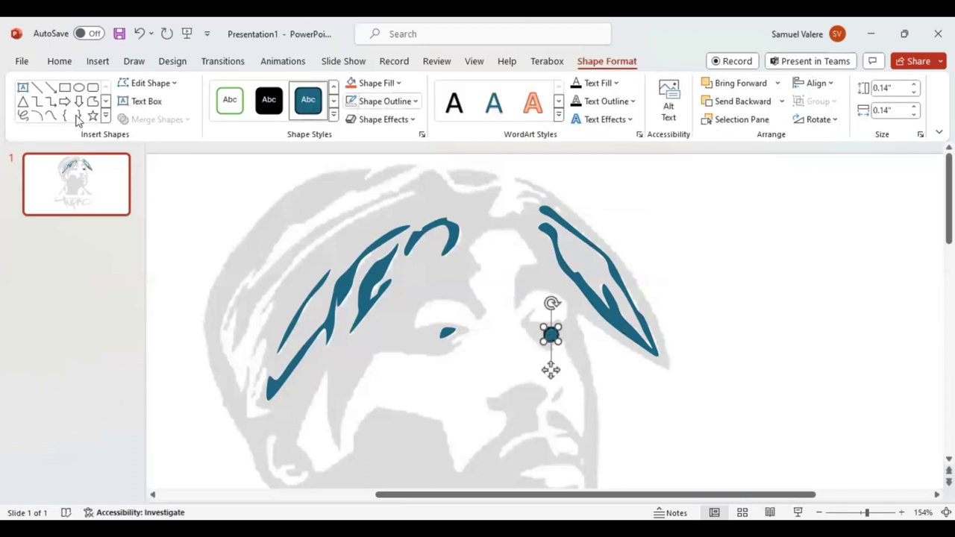
pyautogui.click(52, 116)
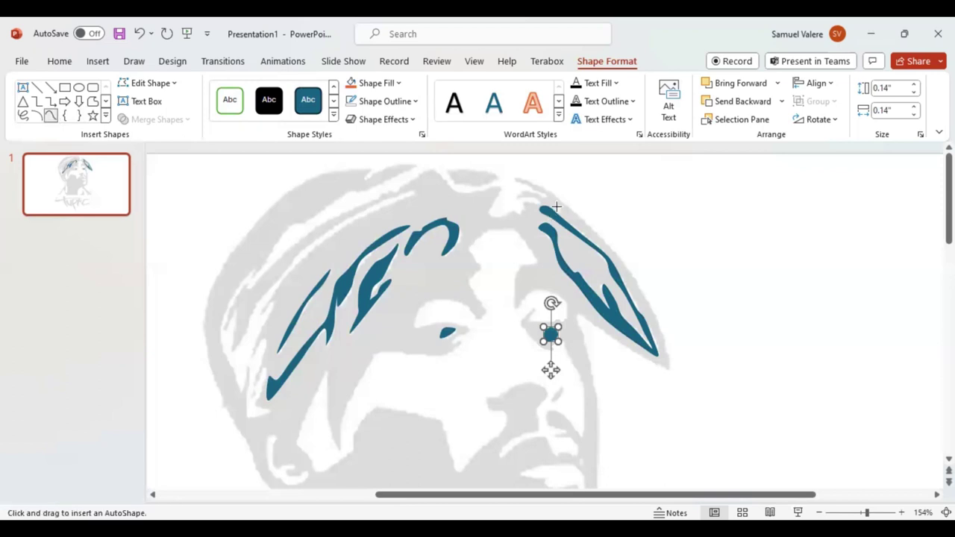
pyautogui.click(558, 208)
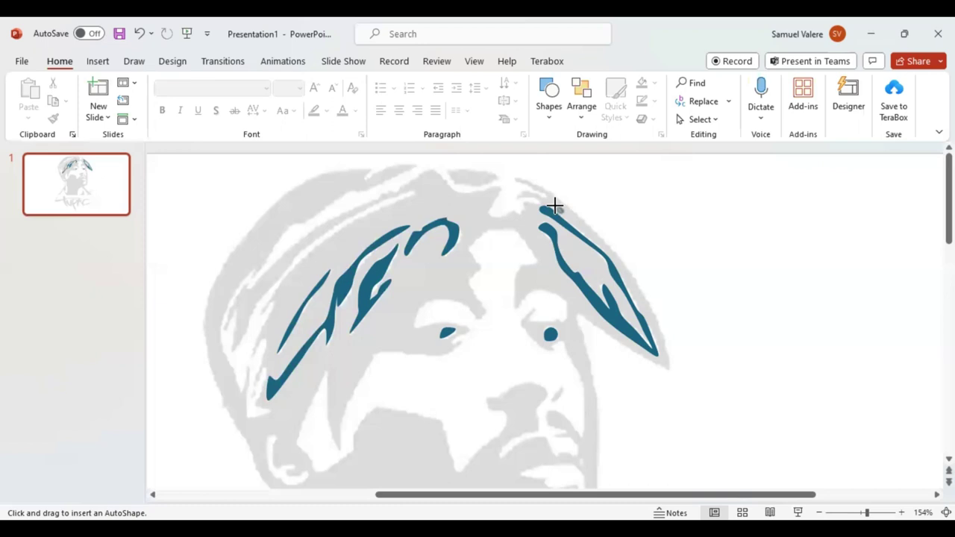
# Add a tiny piece at the right strand tip, then scribble a 0.5" by 0.41" ear curl
pyautogui.moveTo(555, 205); pyautogui.dragTo(565, 212)
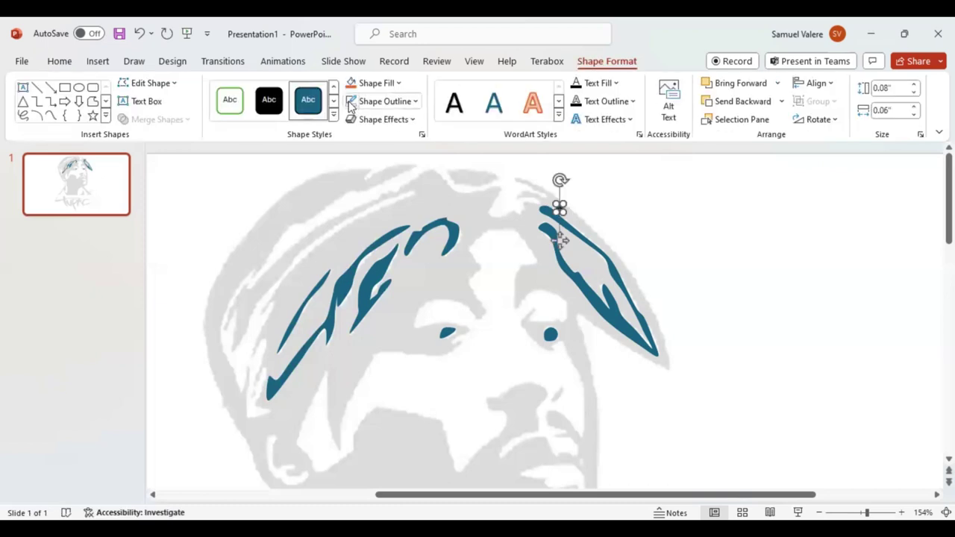
pyautogui.click(52, 116)
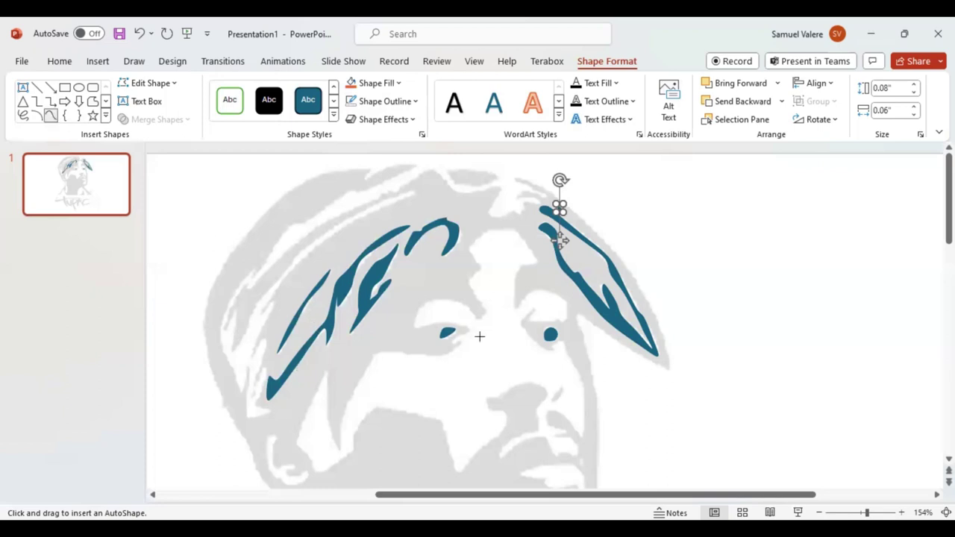
pyautogui.scroll(-1, 298, 434)
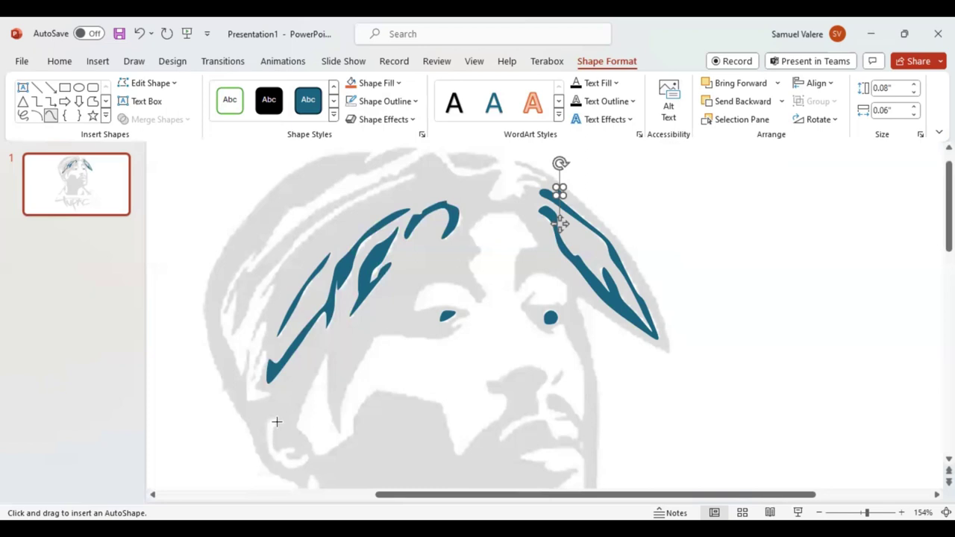
pyautogui.click(276, 422)
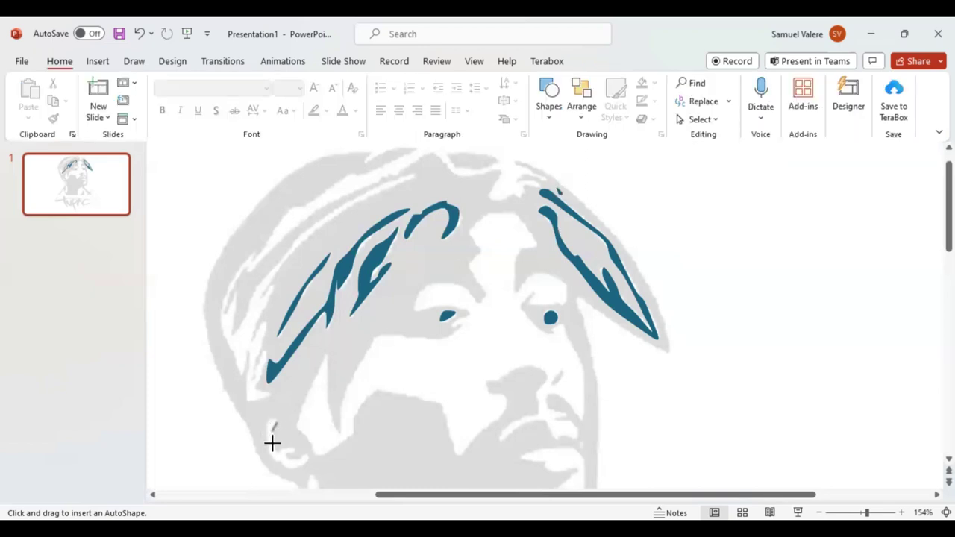
pyautogui.moveTo(272, 443)
pyautogui.mouseDown()
pyautogui.moveTo(275, 453)
pyautogui.moveTo(293, 446)
pyautogui.moveTo(286, 452)
pyautogui.mouseUp()
pyautogui.moveTo(286, 452)
pyautogui.mouseDown()
pyautogui.moveTo(306, 452)
pyautogui.moveTo(297, 464)
pyautogui.moveTo(272, 458)
pyautogui.moveTo(265, 423)
pyautogui.moveTo(277, 419)
pyautogui.mouseUp()
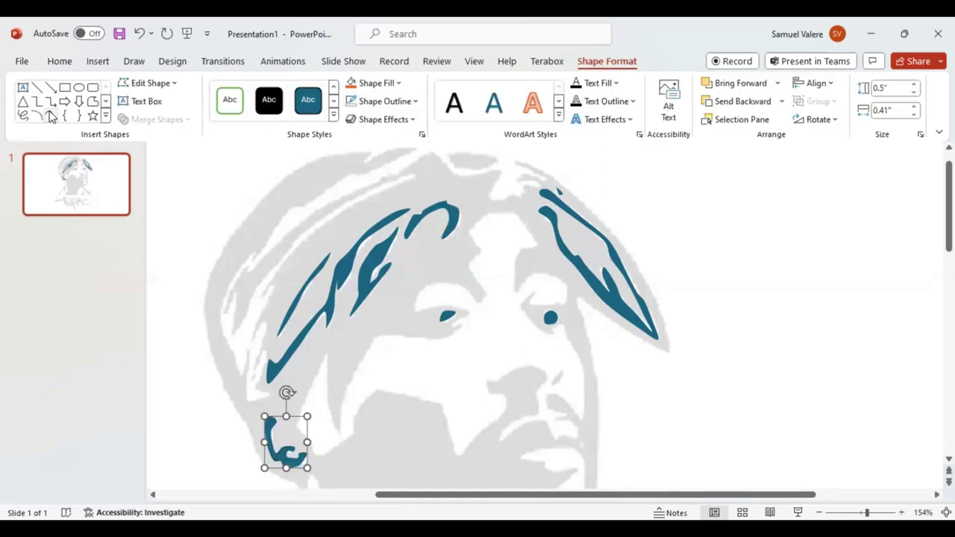
pyautogui.click(51, 116)
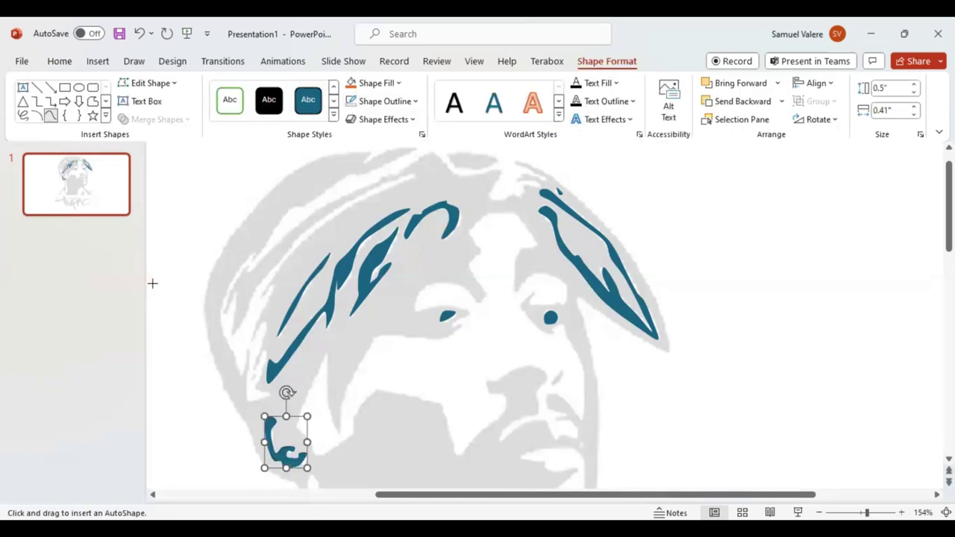
# Draw a thin 0.15" by 0.05" sliver along the face's left edge above the ear
pyautogui.click(252, 378)
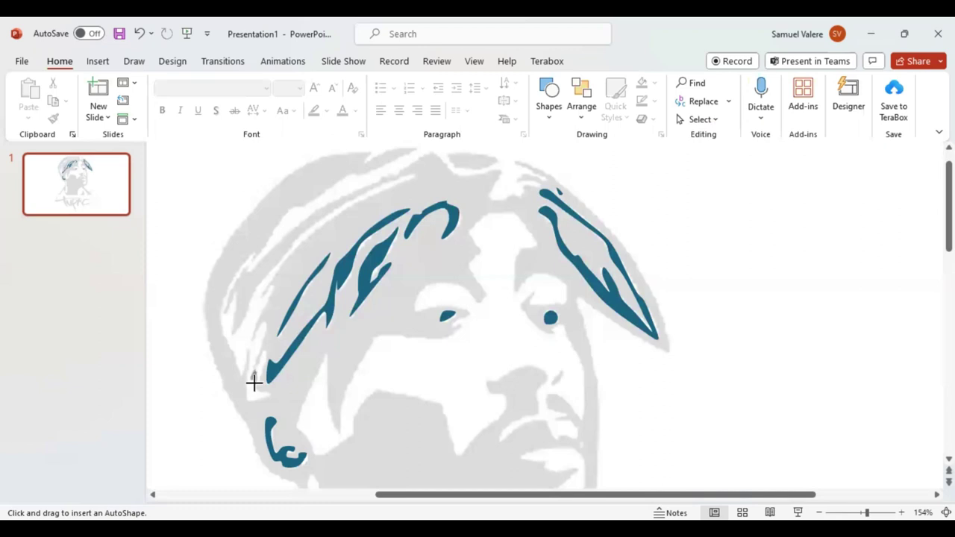
pyautogui.moveTo(253, 382); pyautogui.dragTo(251, 376)
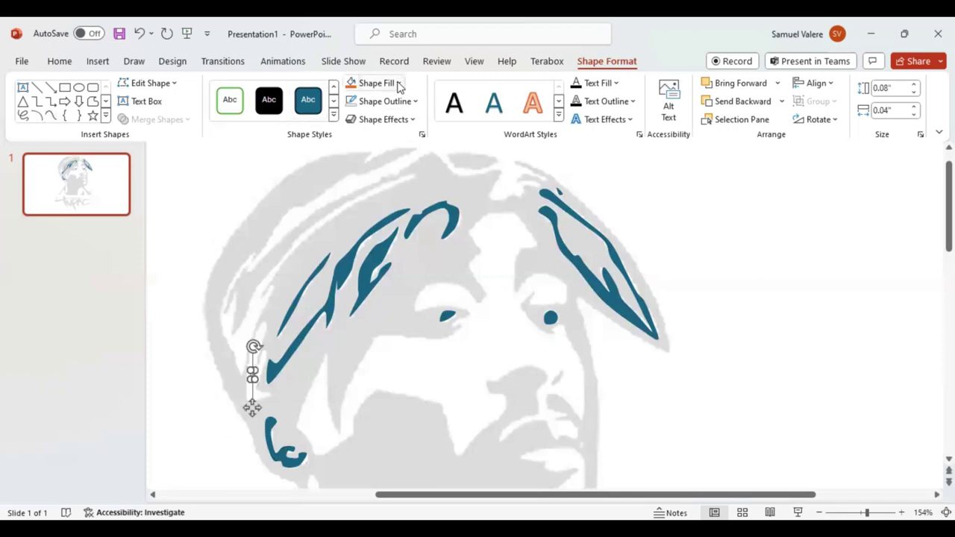
pyautogui.click(166, 159)
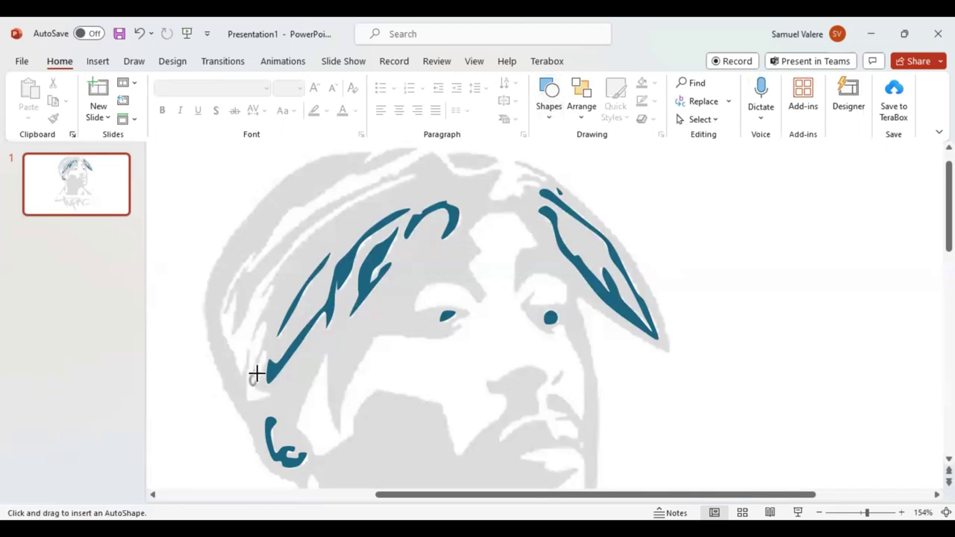
pyautogui.moveTo(255, 368); pyautogui.dragTo(250, 386)
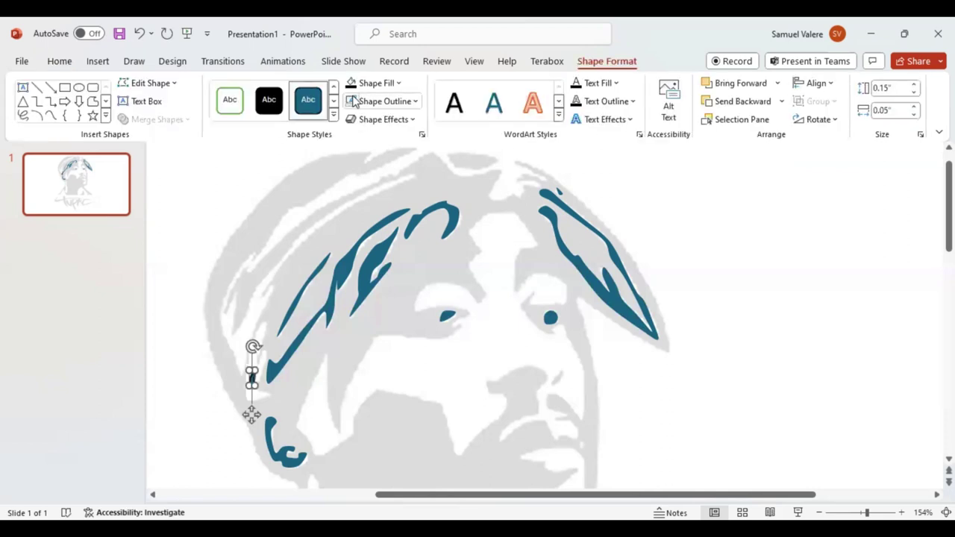
pyautogui.click(51, 117)
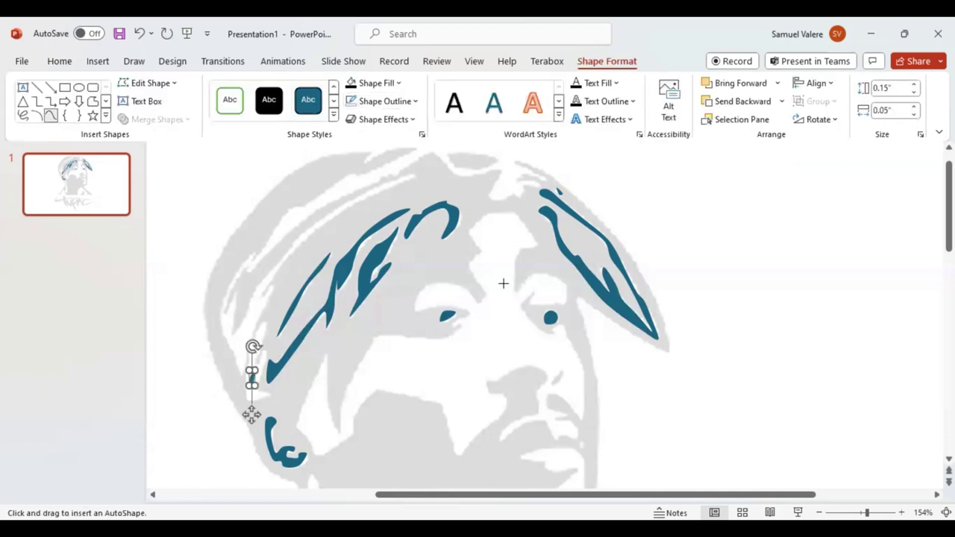
# Outline a 0.14" by 0.13" nostril shape below the right eye's pupil
pyautogui.scroll(-1, 522, 336)
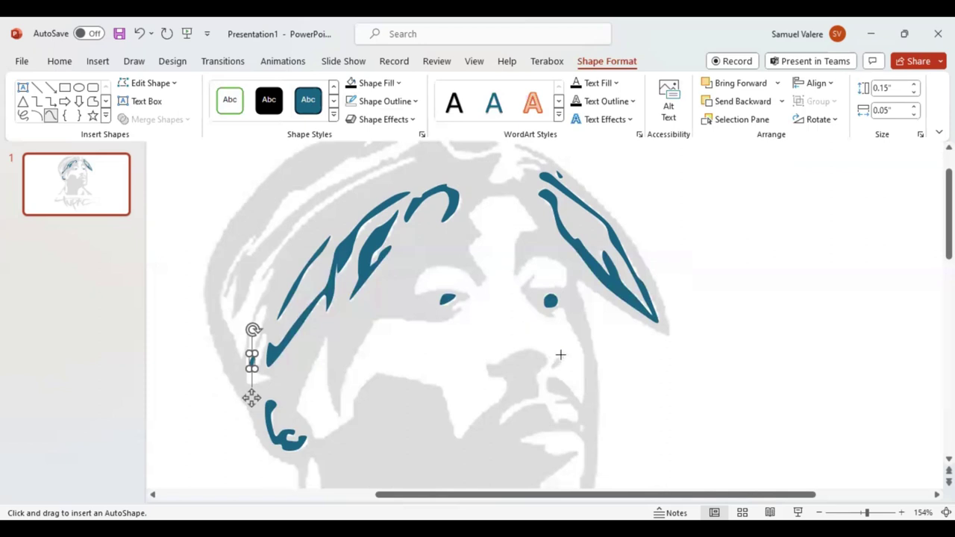
pyautogui.click(560, 354)
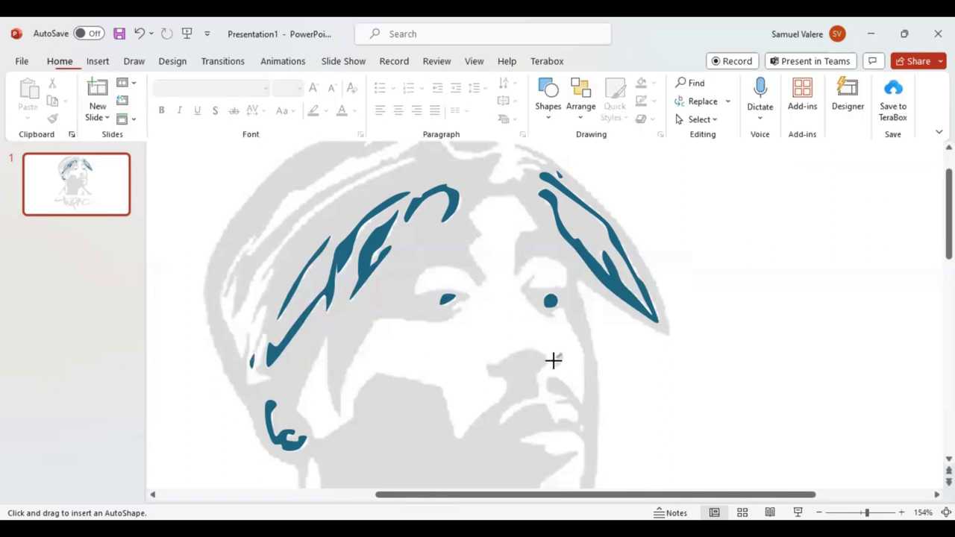
pyautogui.click(549, 367)
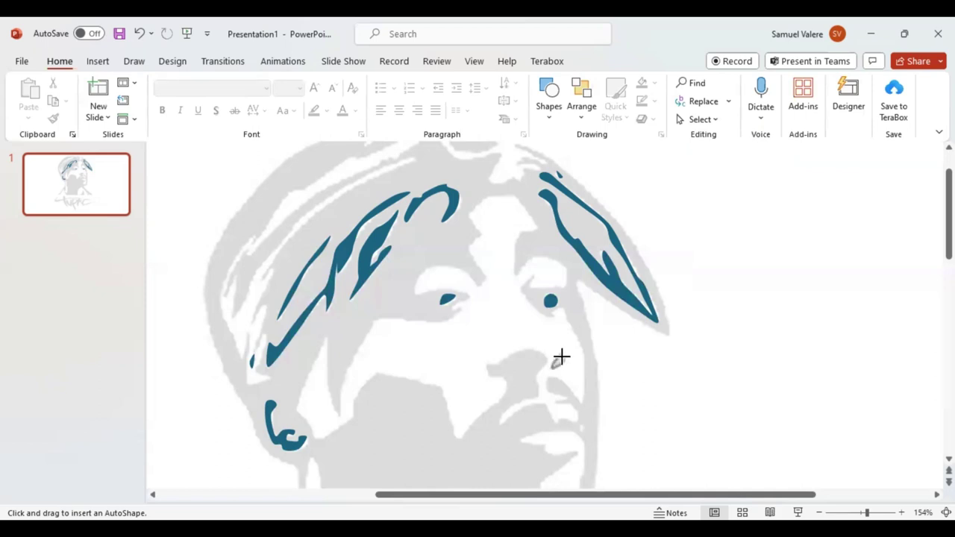
pyautogui.click(561, 351)
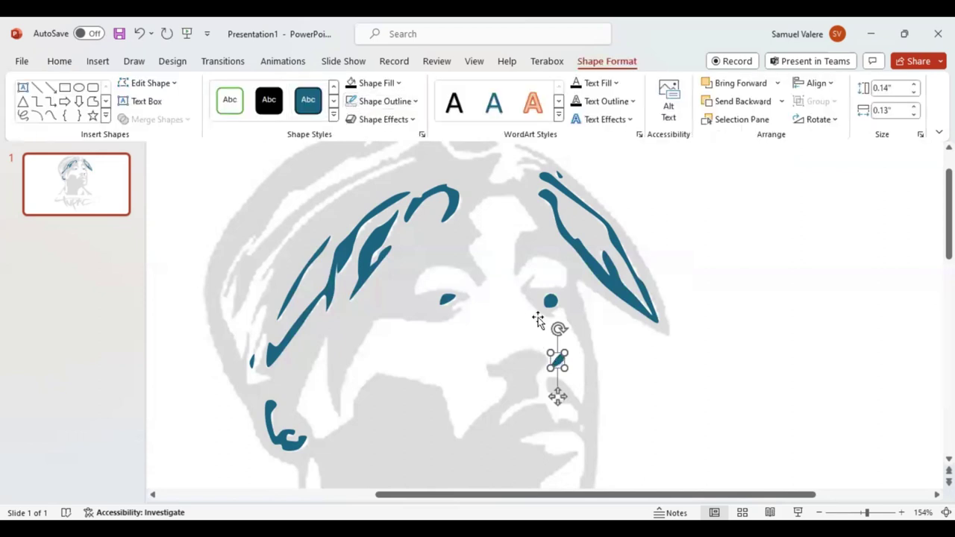
pyautogui.click(51, 116)
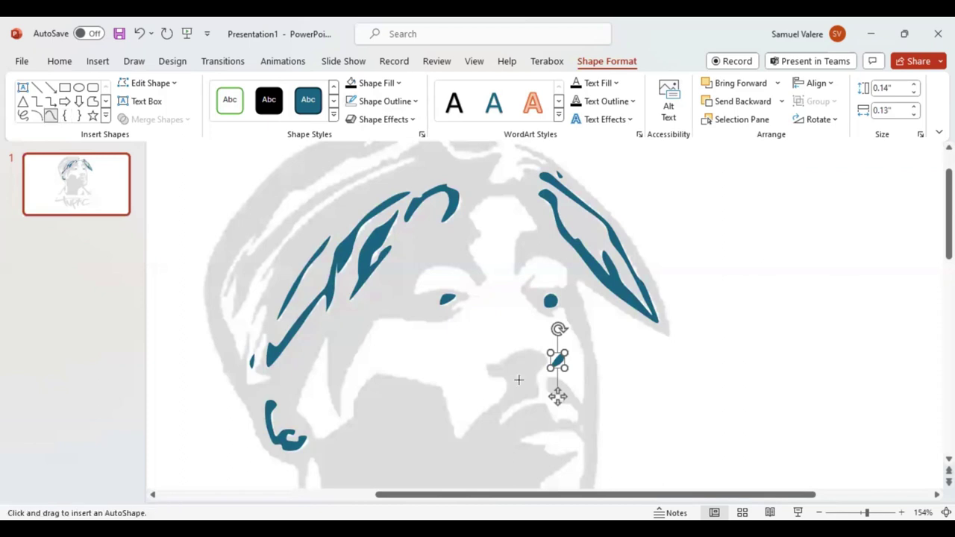
pyautogui.click(530, 233)
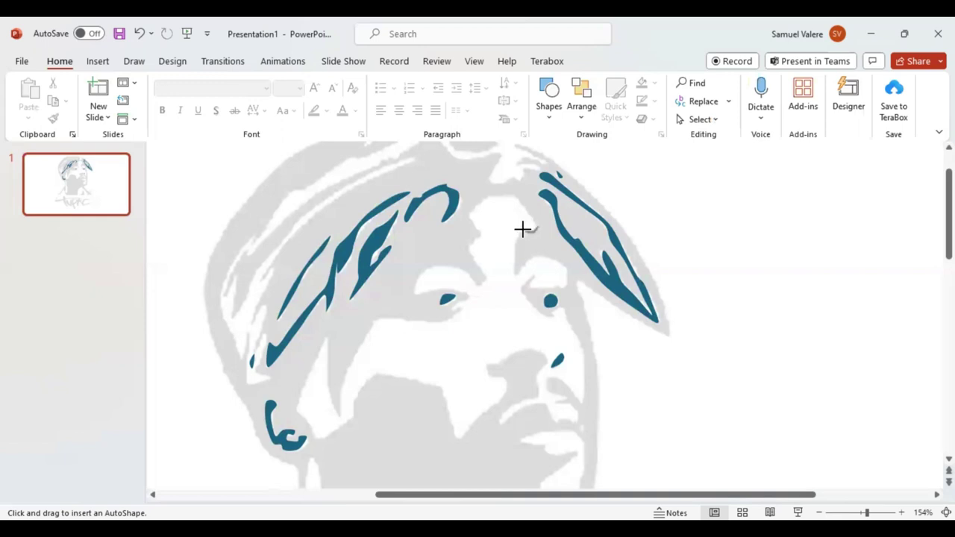
# Scribble an outline around the right eye socket and down along the side of the nose
pyautogui.moveTo(521, 229)
pyautogui.mouseDown()
pyautogui.moveTo(513, 239)
pyautogui.moveTo(526, 259)
pyautogui.moveTo(566, 262)
pyautogui.moveTo(558, 284)
pyautogui.mouseUp()
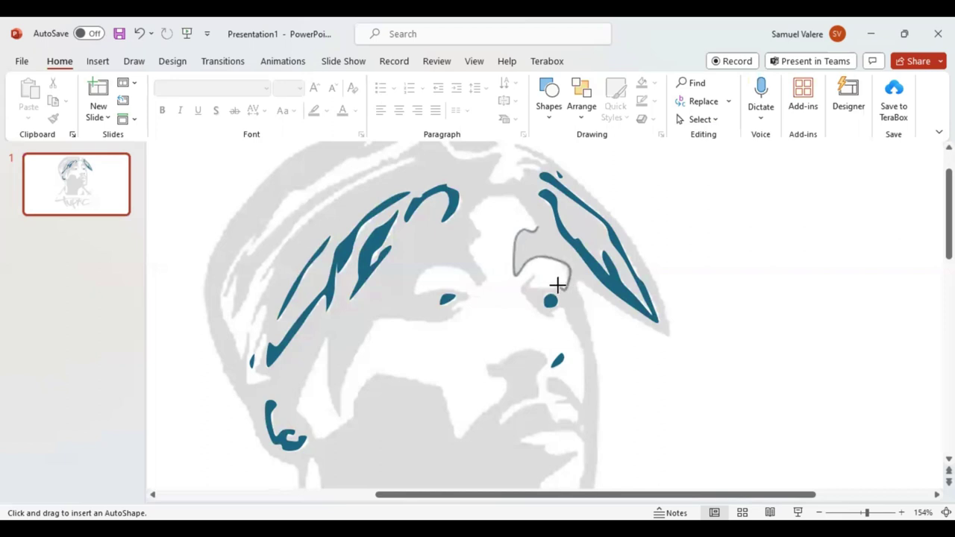
pyautogui.moveTo(558, 284); pyautogui.dragTo(524, 282)
pyautogui.moveTo(523, 282)
pyautogui.mouseDown()
pyautogui.moveTo(526, 303)
pyautogui.moveTo(550, 317)
pyautogui.mouseUp()
pyautogui.moveTo(549, 317)
pyautogui.mouseDown()
pyautogui.moveTo(563, 306)
pyautogui.moveTo(575, 330)
pyautogui.mouseUp()
pyautogui.moveTo(576, 337)
pyautogui.mouseDown()
pyautogui.moveTo(584, 388)
pyautogui.moveTo(573, 397)
pyautogui.moveTo(554, 376)
pyautogui.moveTo(546, 387)
pyautogui.moveTo(576, 411)
pyautogui.mouseUp()
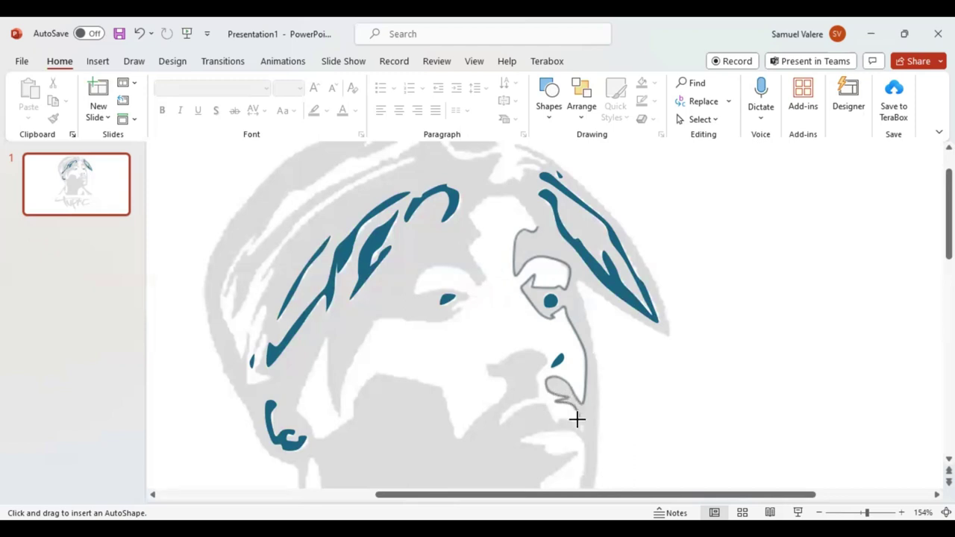
# Finish tracing below the nostril and up the left edge to close the 2.38 by 2.82 inch face-shadow freeform
pyautogui.moveTo(570, 421); pyautogui.dragTo(553, 418)
pyautogui.moveTo(515, 409)
pyautogui.mouseDown()
pyautogui.moveTo(498, 417)
pyautogui.moveTo(537, 397)
pyautogui.moveTo(538, 354)
pyautogui.moveTo(496, 364)
pyautogui.moveTo(488, 407)
pyautogui.moveTo(467, 426)
pyautogui.moveTo(449, 427)
pyautogui.moveTo(439, 390)
pyautogui.moveTo(377, 373)
pyautogui.moveTo(325, 435)
pyautogui.moveTo(314, 436)
pyautogui.moveTo(298, 411)
pyautogui.moveTo(325, 337)
pyautogui.moveTo(323, 383)
pyautogui.moveTo(337, 416)
pyautogui.moveTo(341, 377)
pyautogui.moveTo(371, 320)
pyautogui.moveTo(455, 317)
pyautogui.moveTo(458, 290)
pyautogui.moveTo(414, 287)
pyautogui.moveTo(430, 266)
pyautogui.moveTo(482, 279)
pyautogui.moveTo(467, 246)
pyautogui.moveTo(481, 232)
pyautogui.moveTo(471, 217)
pyautogui.moveTo(478, 198)
pyautogui.moveTo(513, 195)
pyautogui.moveTo(538, 226)
pyautogui.mouseUp()
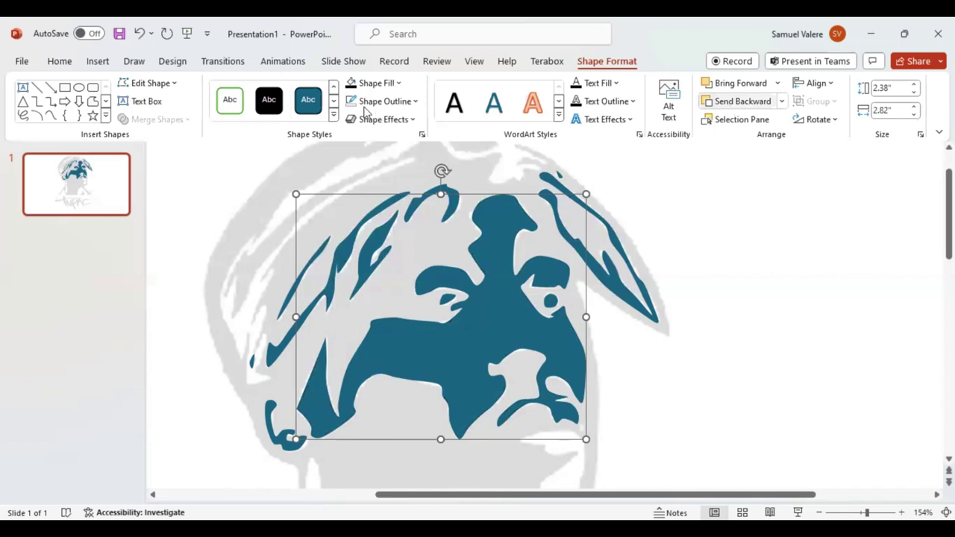
# Make the small nostril piece and the left face-edge sliver black
pyautogui.click(400, 83)
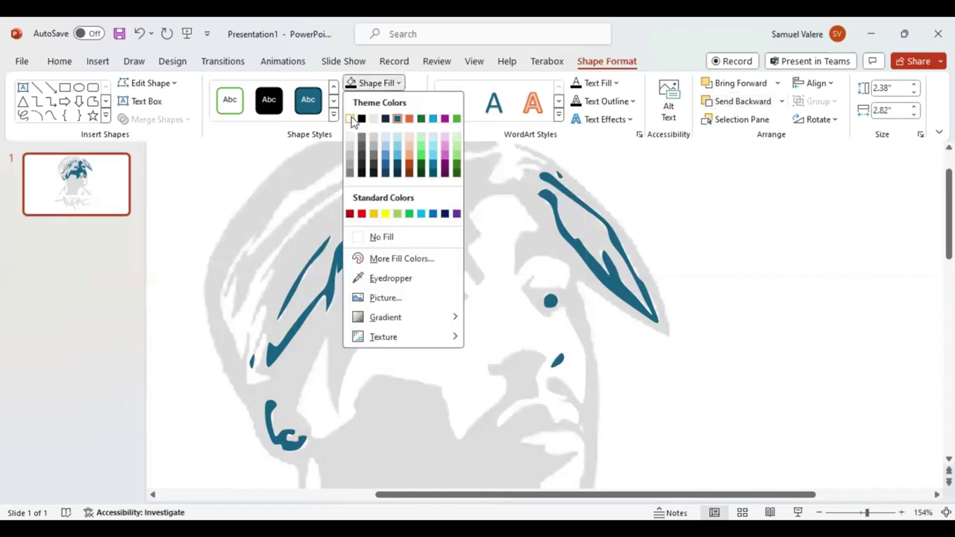
pyautogui.click(560, 356)
pyautogui.click(558, 361)
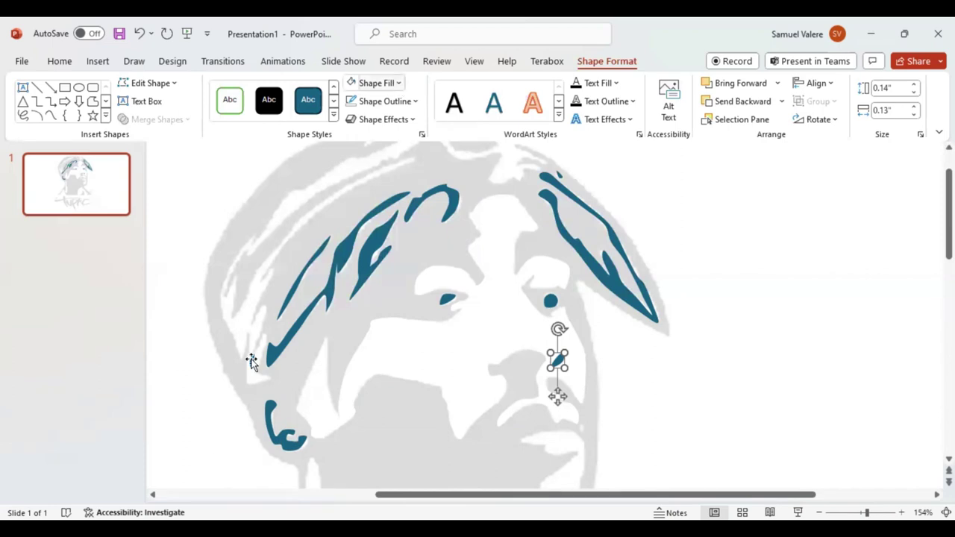
pyautogui.click(252, 362)
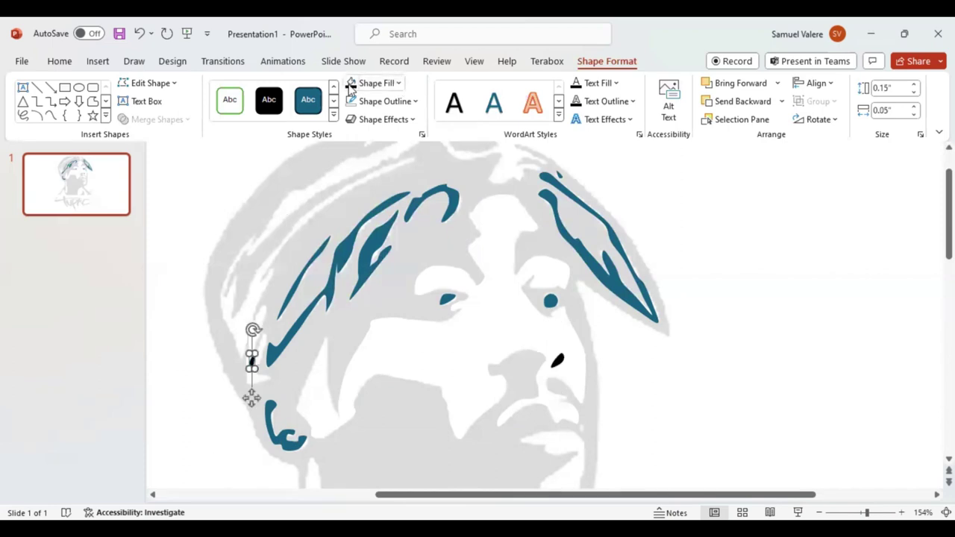
# Draw a tiny 0.09 by 0.06 inch freeform below the nose near the mouth corner
pyautogui.click(50, 115)
pyautogui.click(578, 430)
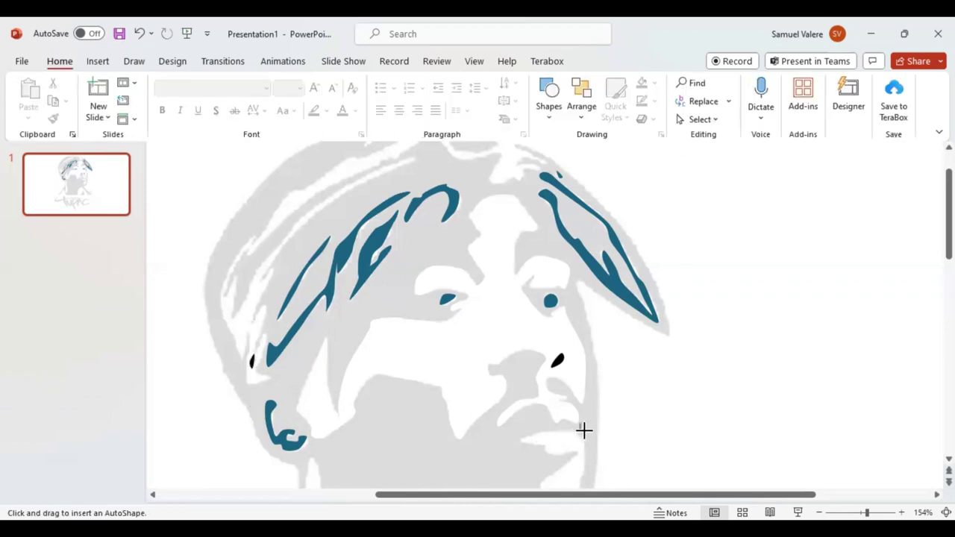
pyautogui.moveTo(582, 431); pyautogui.dragTo(582, 421)
pyautogui.doubleClick(581, 424)
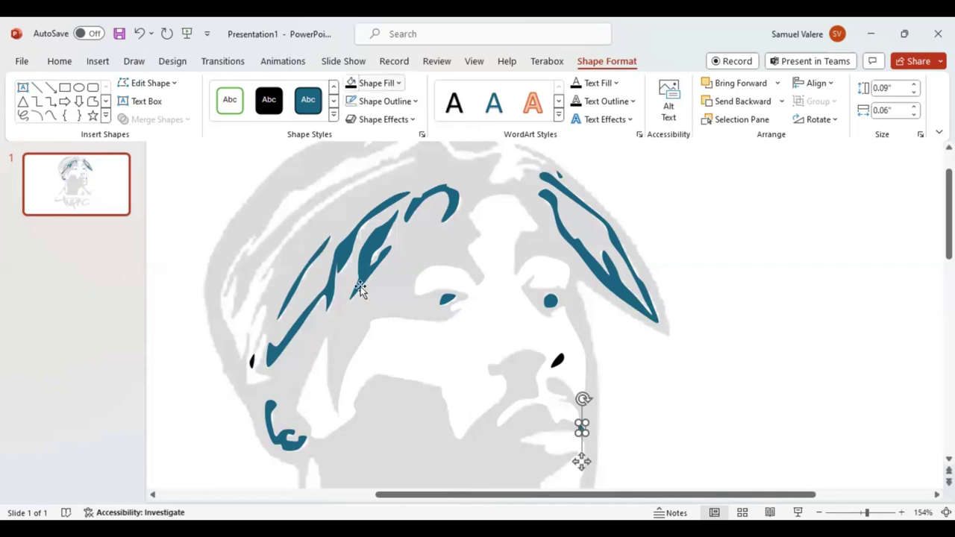
# Send both blue eyes, both eyebrows and the curled shape behind the picture, then select the chin shape
pyautogui.click(550, 301)
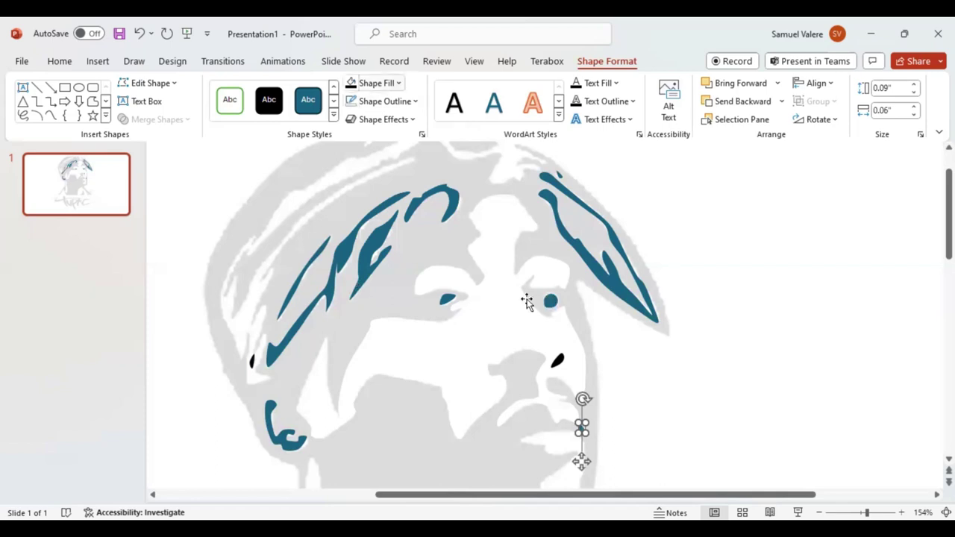
pyautogui.keyDown('shift'); pyautogui.click(445, 299); pyautogui.keyUp('shift')
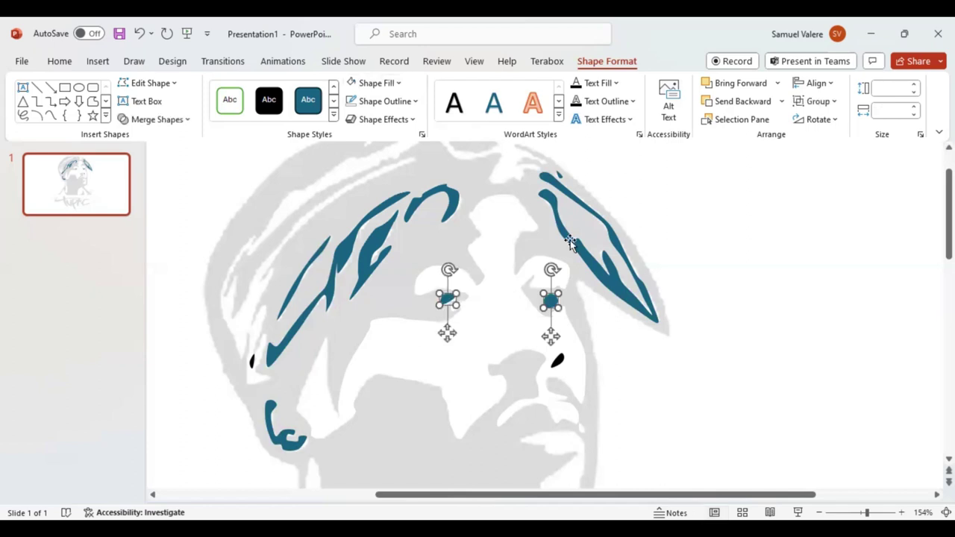
pyautogui.keyDown('shift'); pyautogui.click(569, 242); pyautogui.keyUp('shift')
pyautogui.keyDown('shift'); pyautogui.click(440, 203); pyautogui.keyUp('shift')
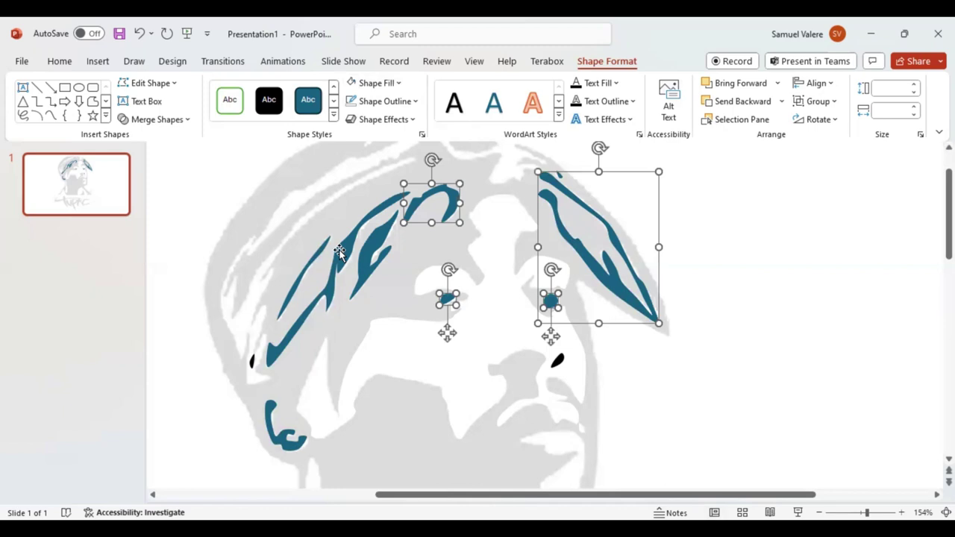
pyautogui.keyDown('shift'); pyautogui.click(314, 255); pyautogui.keyUp('shift')
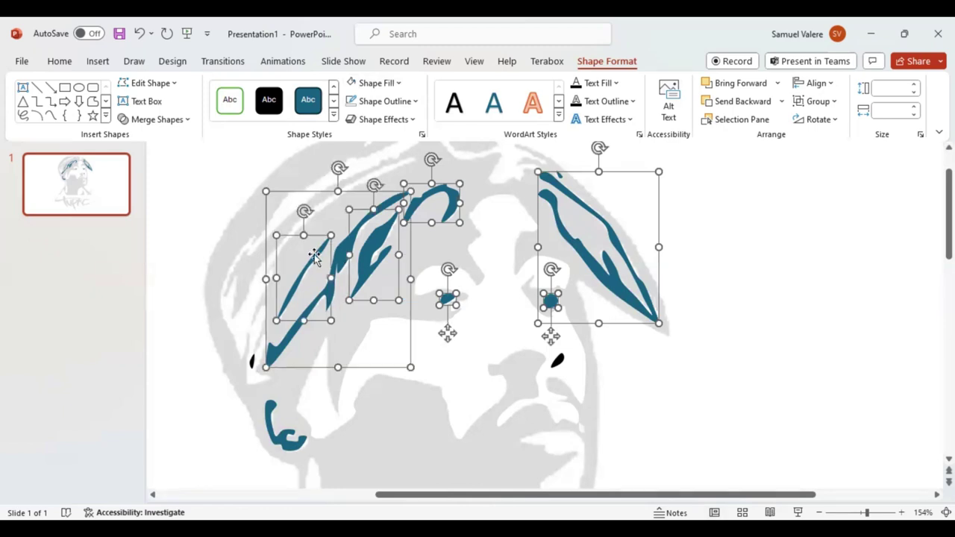
pyautogui.click(558, 175)
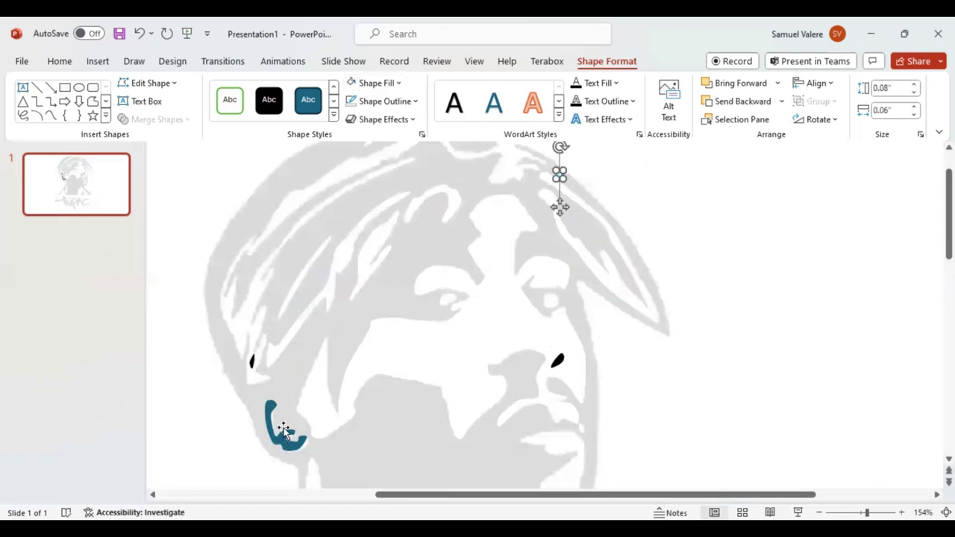
pyautogui.press('Tab')
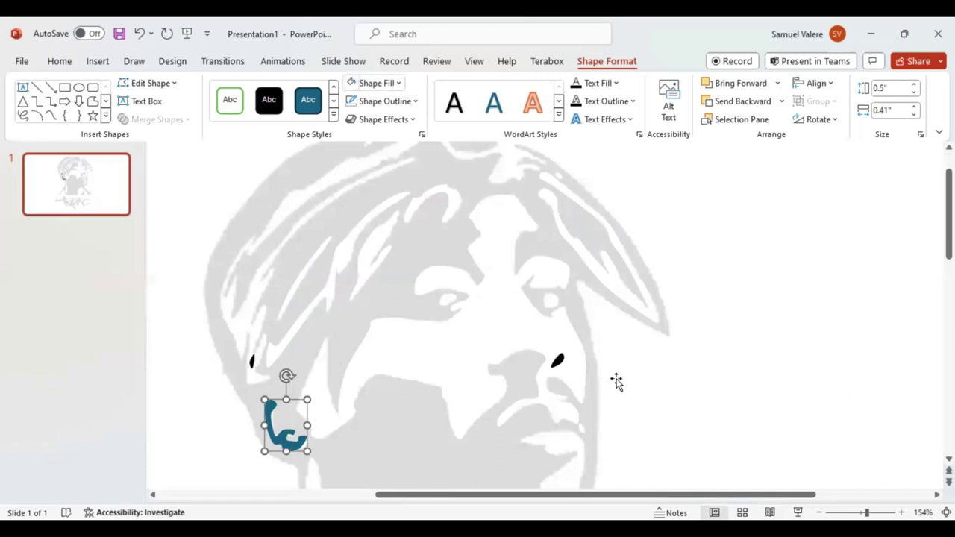
pyautogui.scroll(-1, 631, 376)
pyautogui.scroll(-1, 631, 374)
# Trace a 0.75 by 0.63 inch freeform around the lower lip and chin, closing it at the mouth corner
pyautogui.scroll(-1, 631, 373)
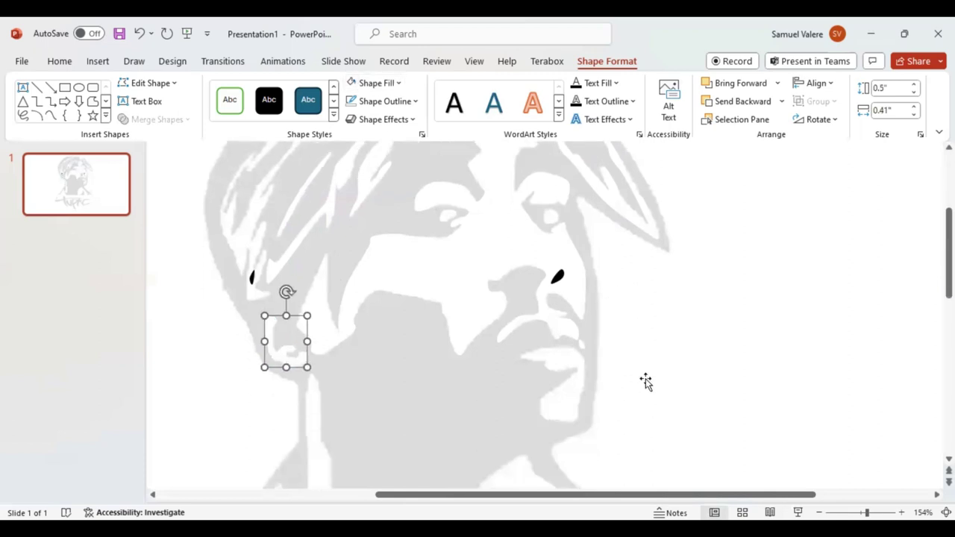
pyautogui.click(50, 115)
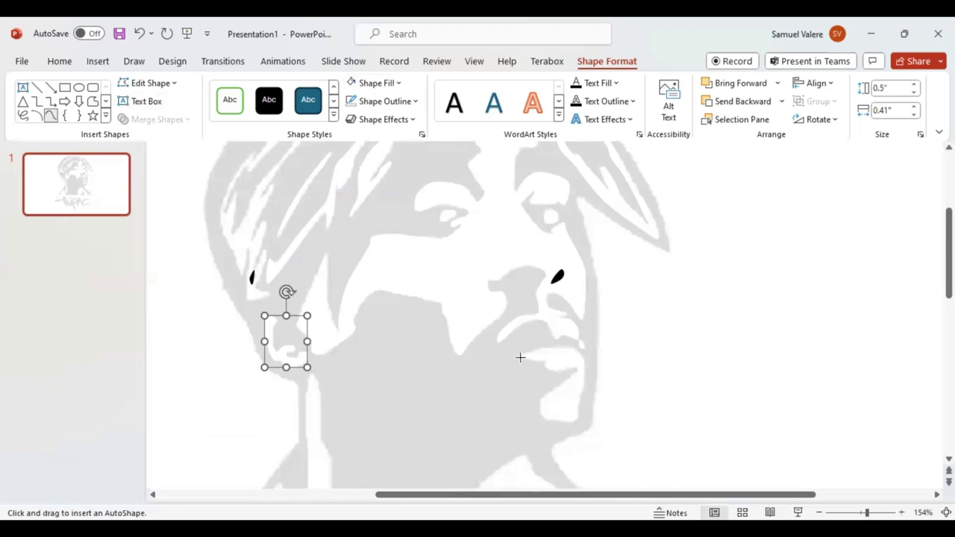
pyautogui.click(520, 357)
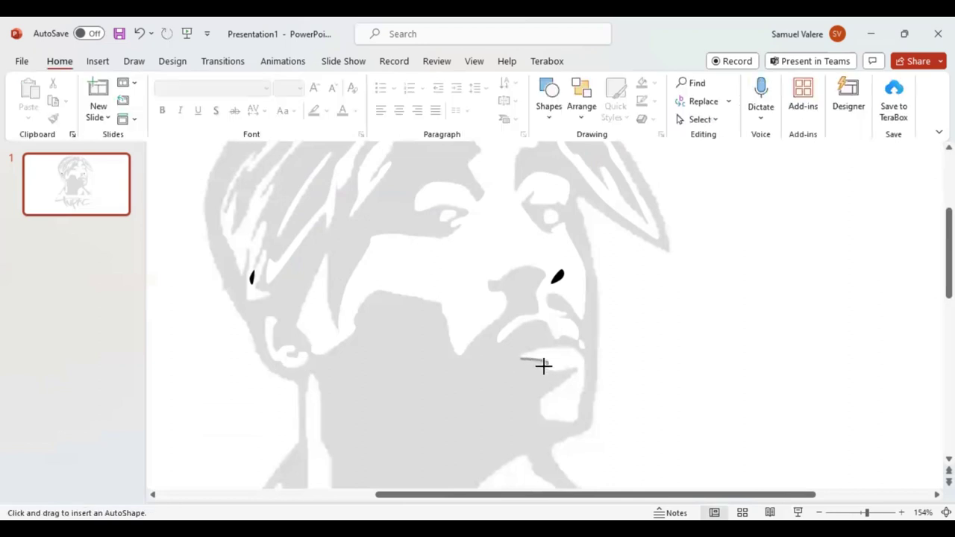
pyautogui.click(544, 363)
pyautogui.click(559, 368)
pyautogui.click(576, 366)
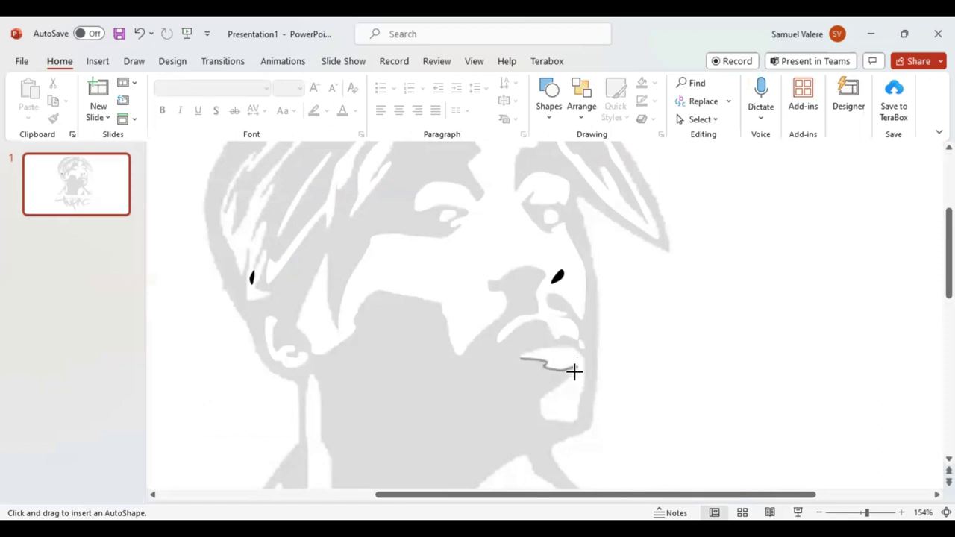
pyautogui.click(540, 397)
pyautogui.click(556, 422)
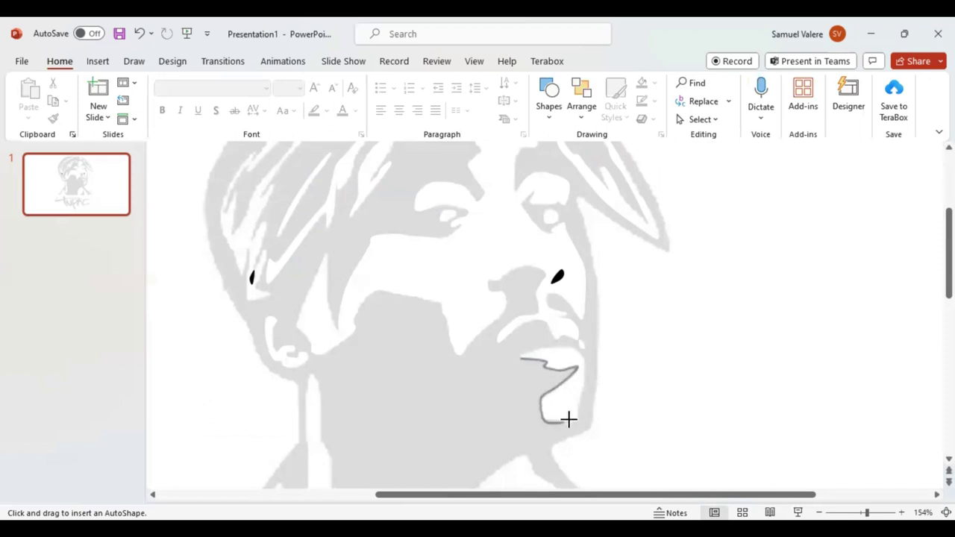
pyautogui.click(579, 422)
pyautogui.moveTo(582, 382)
pyautogui.mouseDown()
pyautogui.moveTo(581, 354)
pyautogui.moveTo(547, 346)
pyautogui.moveTo(517, 356)
pyautogui.mouseUp()
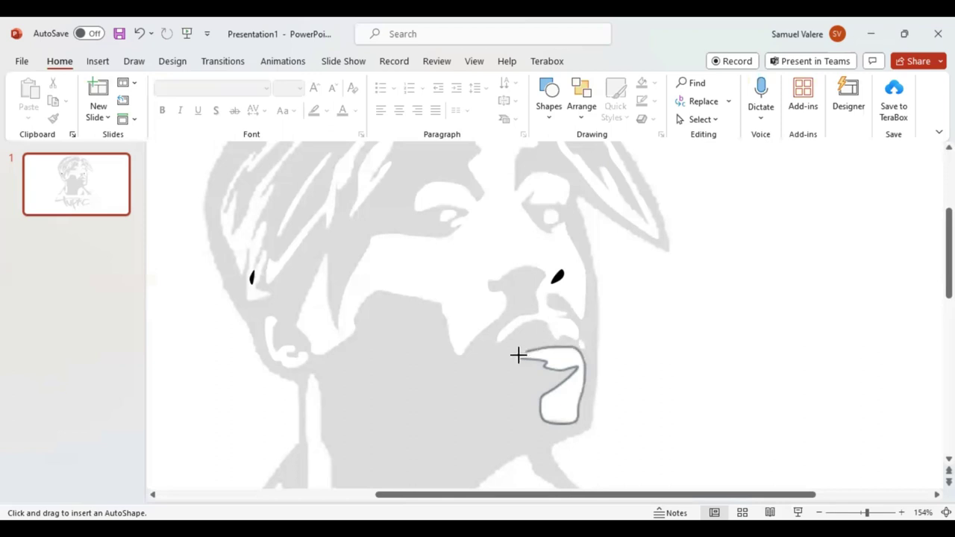
pyautogui.moveTo(517, 355); pyautogui.dragTo(520, 357)
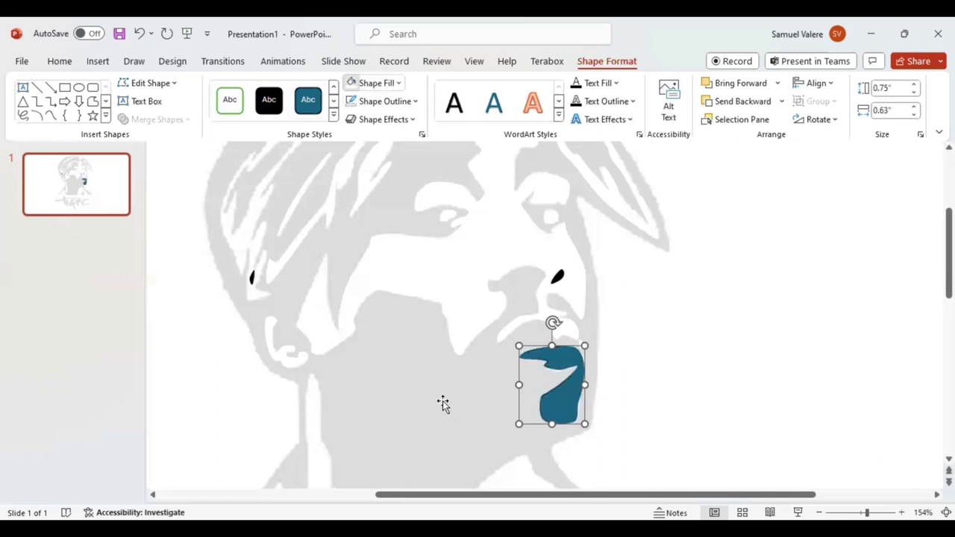
# Send the new lip shape behind the picture and scroll down to the collar
pyautogui.scroll(-1, 443, 403)
pyautogui.hotkey('ctrl', 'shift', '[')
pyautogui.scroll(-1, 440, 369)
pyautogui.scroll(-1, 441, 352)
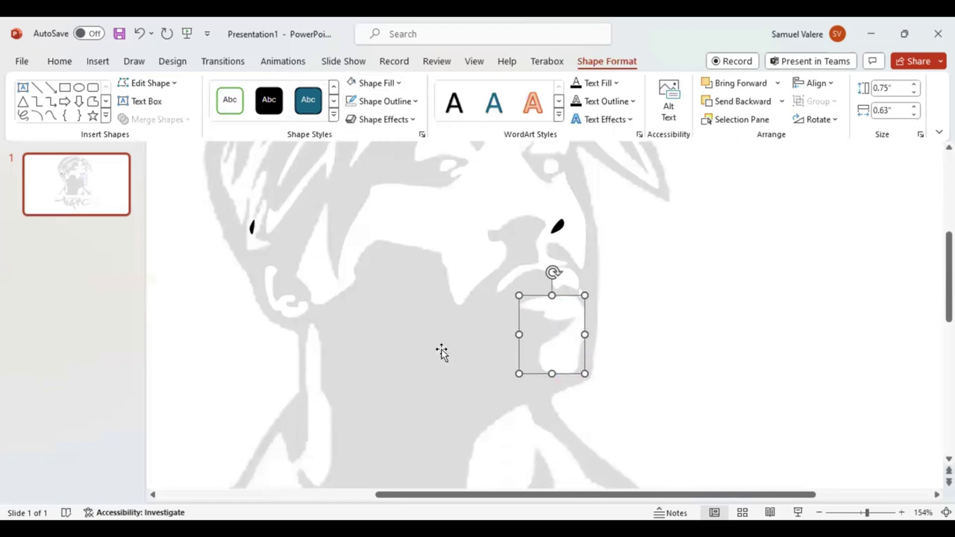
pyautogui.scroll(-2, 443, 350)
pyautogui.scroll(-1, 443, 348)
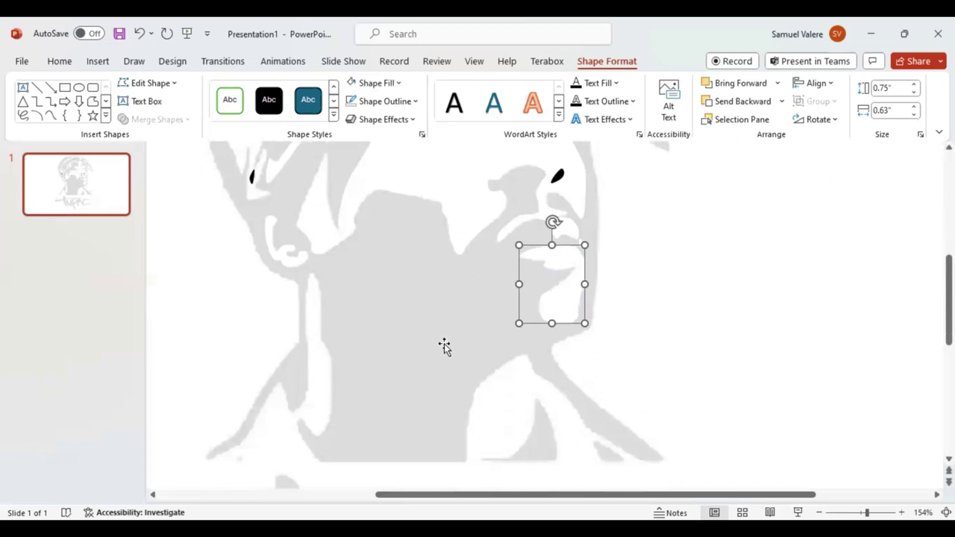
pyautogui.scroll(-1, 444, 345)
pyautogui.scroll(-2, 445, 341)
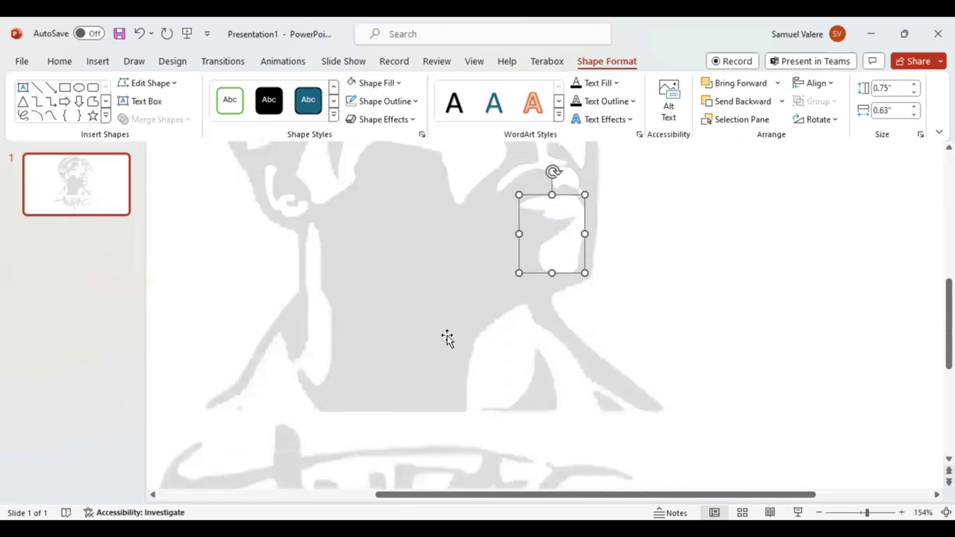
# Draw a tiny shadow at the left collar edge and the large collar shadow, filled black
pyautogui.click(50, 116)
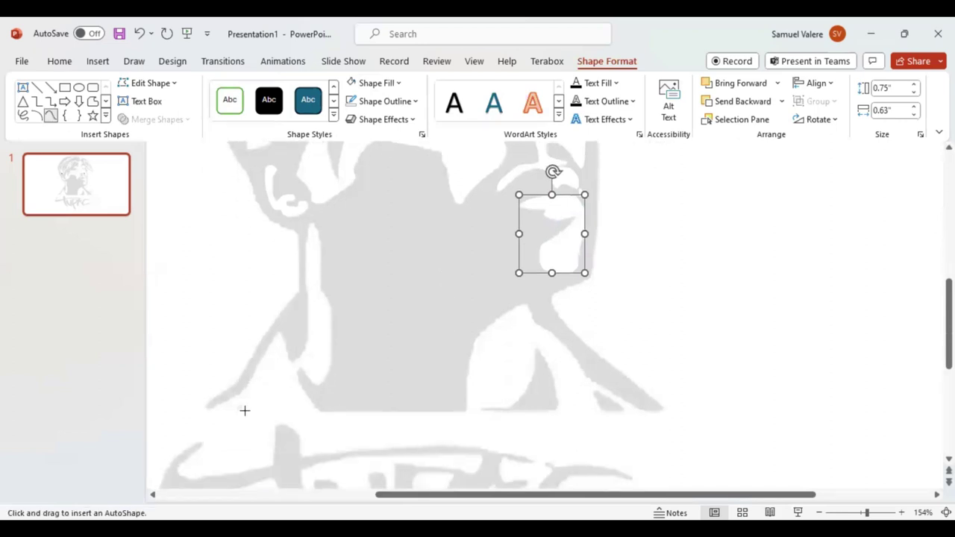
pyautogui.press('Delete')
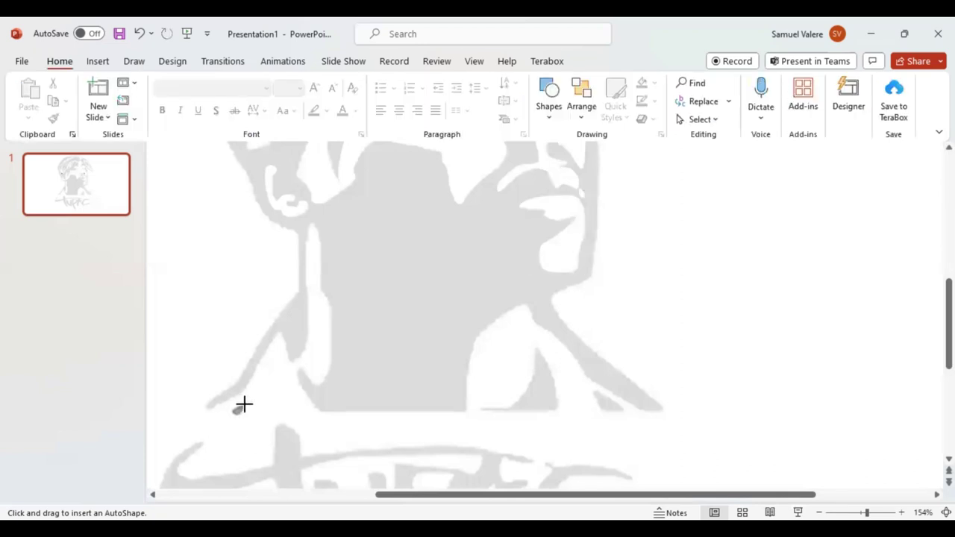
pyautogui.moveTo(243, 405); pyautogui.dragTo(237, 410)
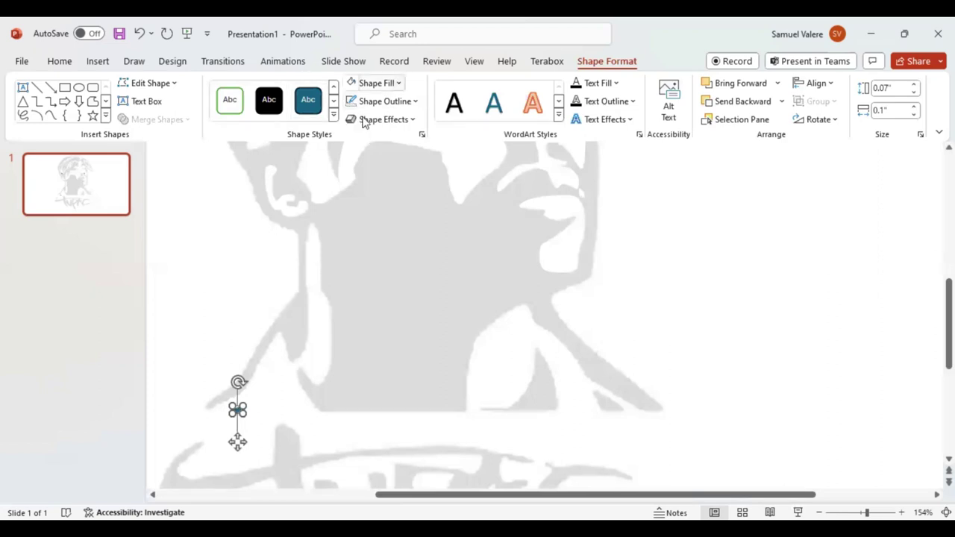
pyautogui.click(50, 115)
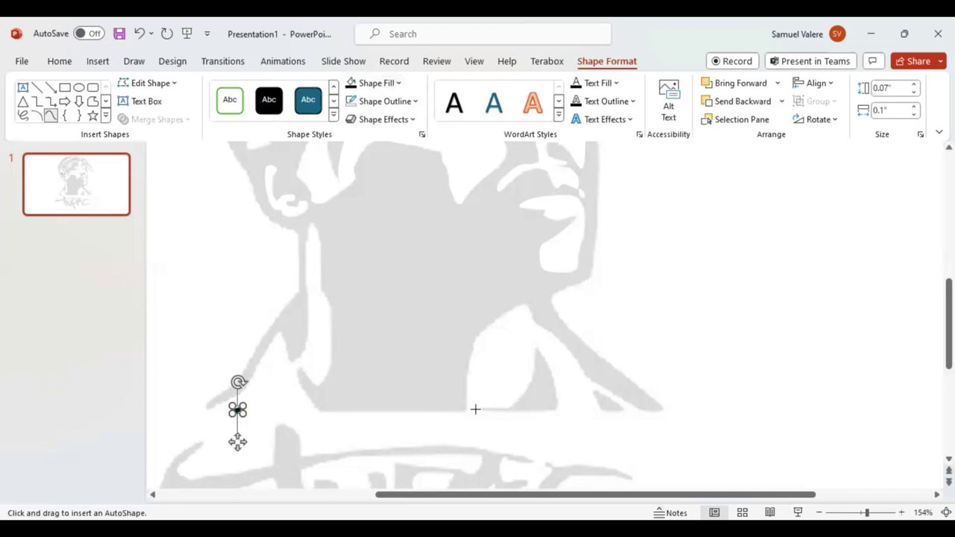
pyautogui.moveTo(479, 407)
pyautogui.mouseDown()
pyautogui.moveTo(527, 378)
pyautogui.moveTo(533, 344)
pyautogui.moveTo(559, 403)
pyautogui.moveTo(481, 409)
pyautogui.mouseUp()
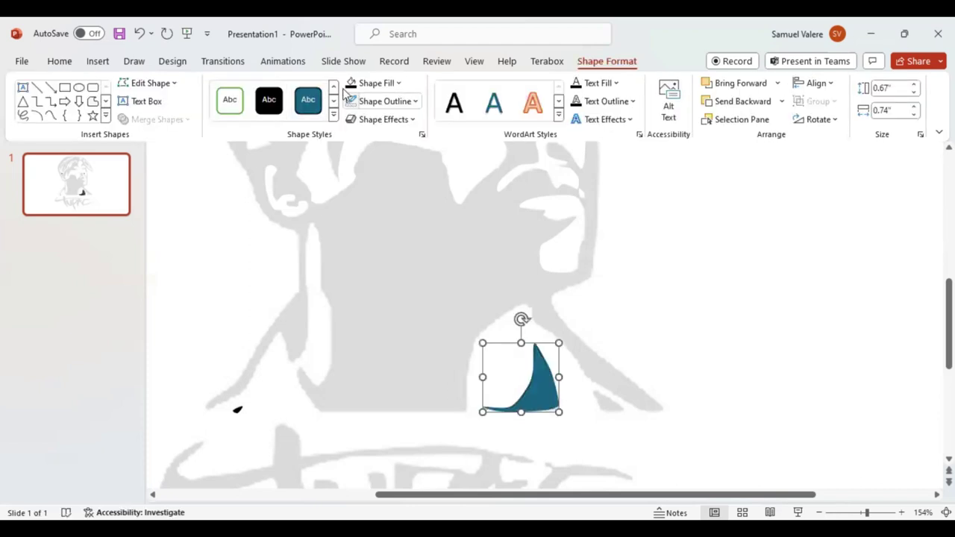
pyautogui.click(350, 83)
# Add a small 0.22 by 0.3 inch black shadow to the right of the collar
pyautogui.click(52, 116)
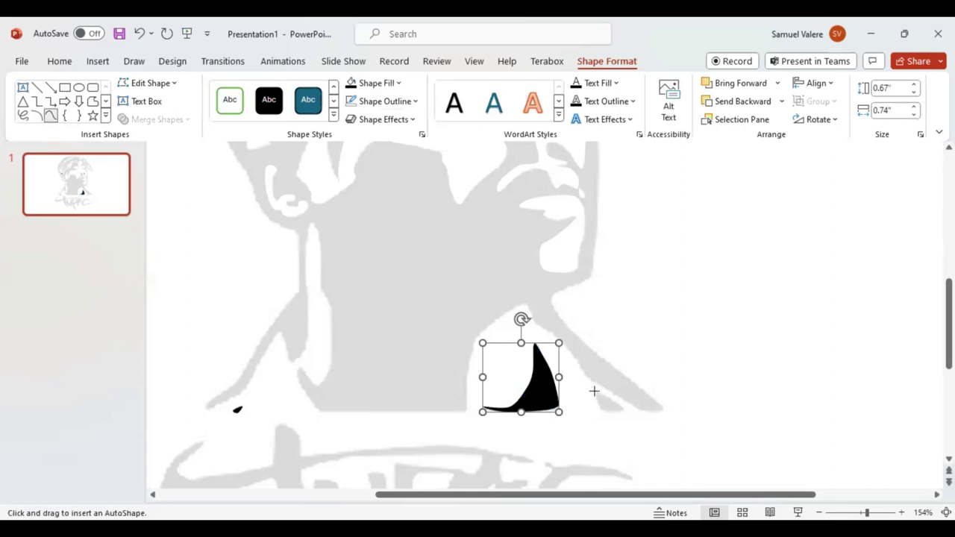
pyautogui.moveTo(594, 391)
pyautogui.mouseDown()
pyautogui.moveTo(614, 403)
pyautogui.moveTo(591, 390)
pyautogui.mouseUp()
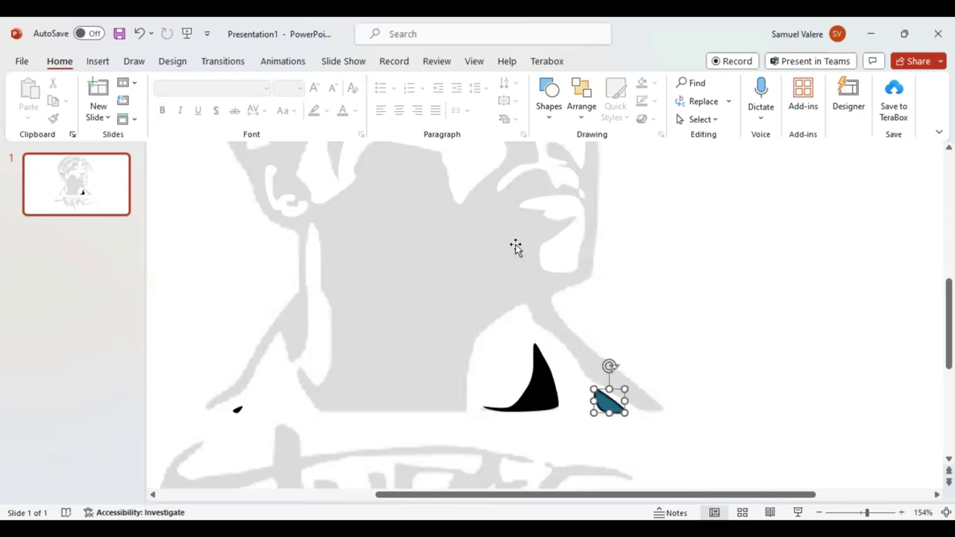
pyautogui.click(350, 84)
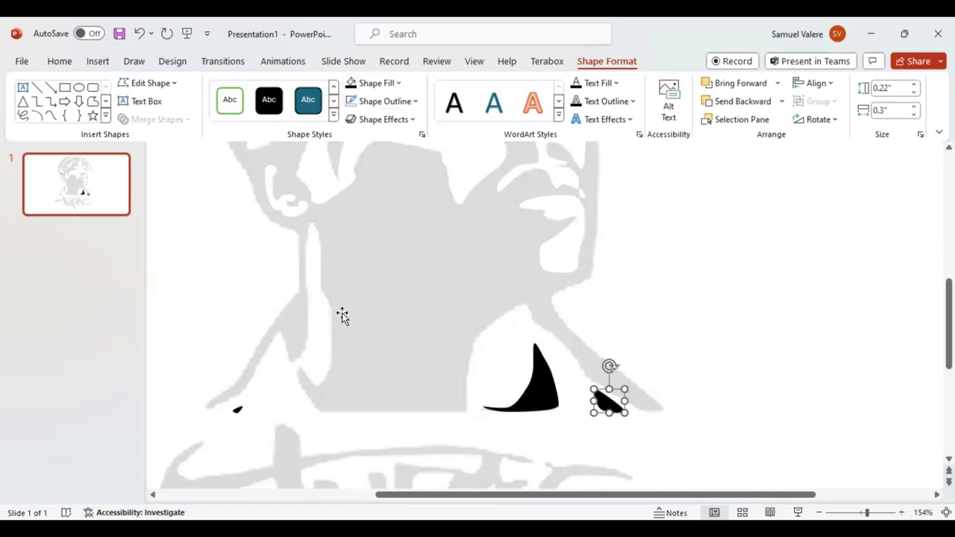
pyautogui.click(50, 116)
# Add a small 0.17 by 0.48 inch black piece atop the cap and start an outline beside it
pyautogui.scroll(-5, 708, 353)
pyautogui.scroll(1, 711, 353)
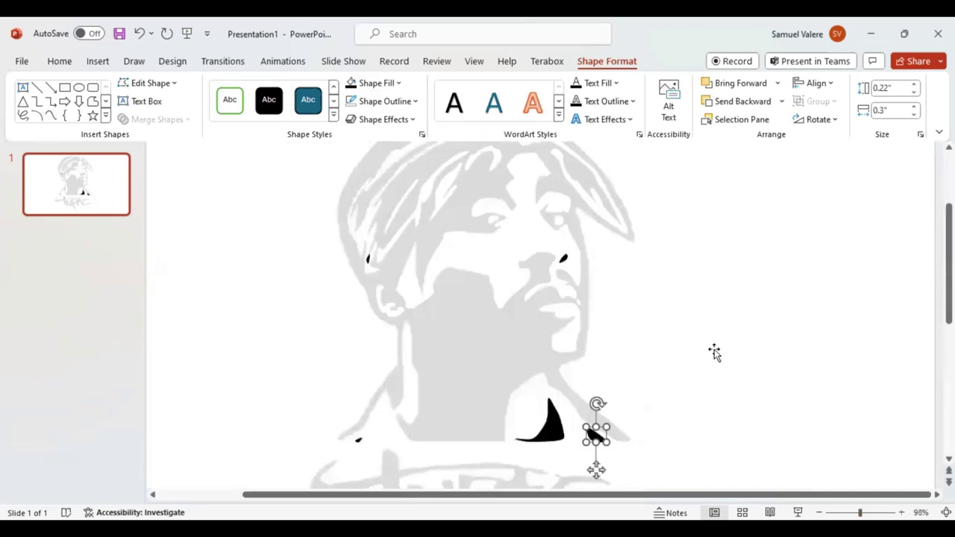
pyautogui.scroll(1, 713, 353)
pyautogui.scroll(1, 715, 352)
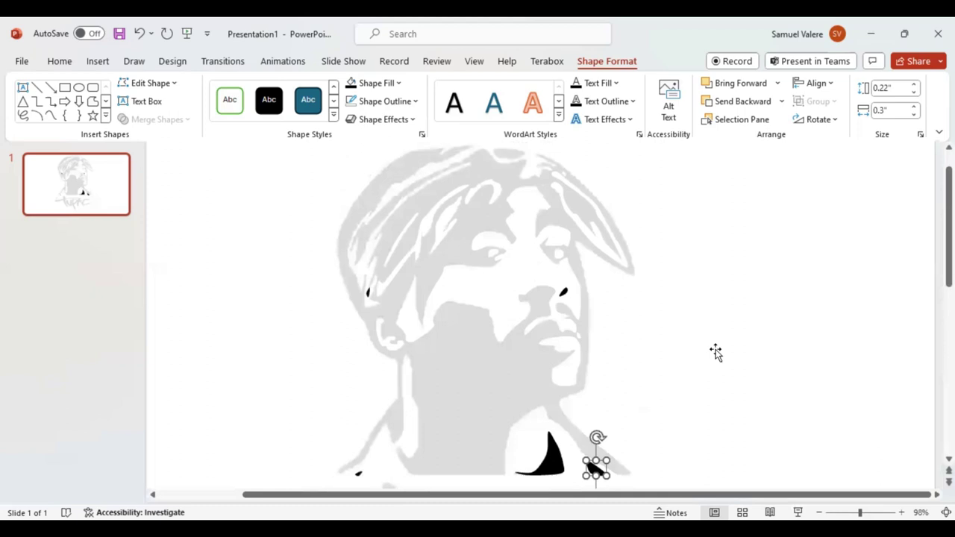
pyautogui.click(50, 116)
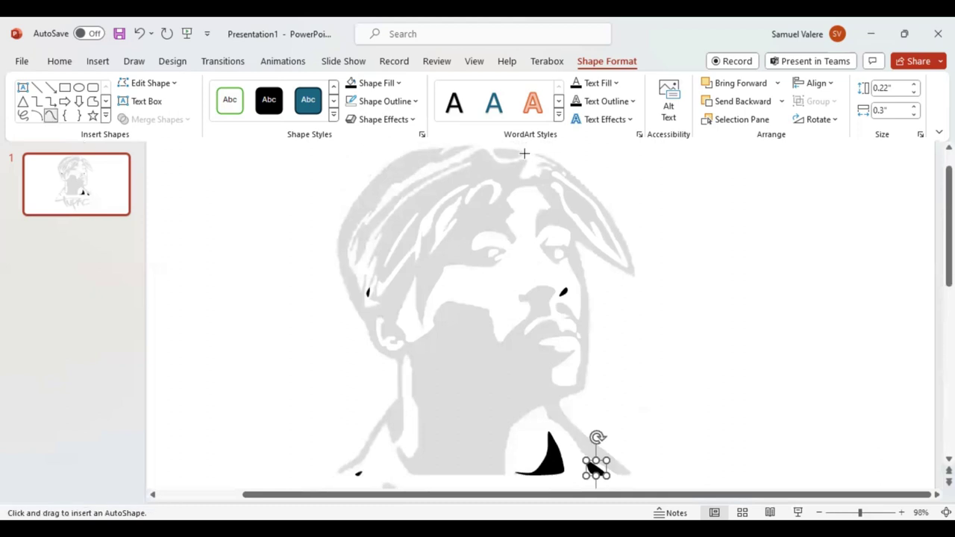
pyautogui.click(525, 153)
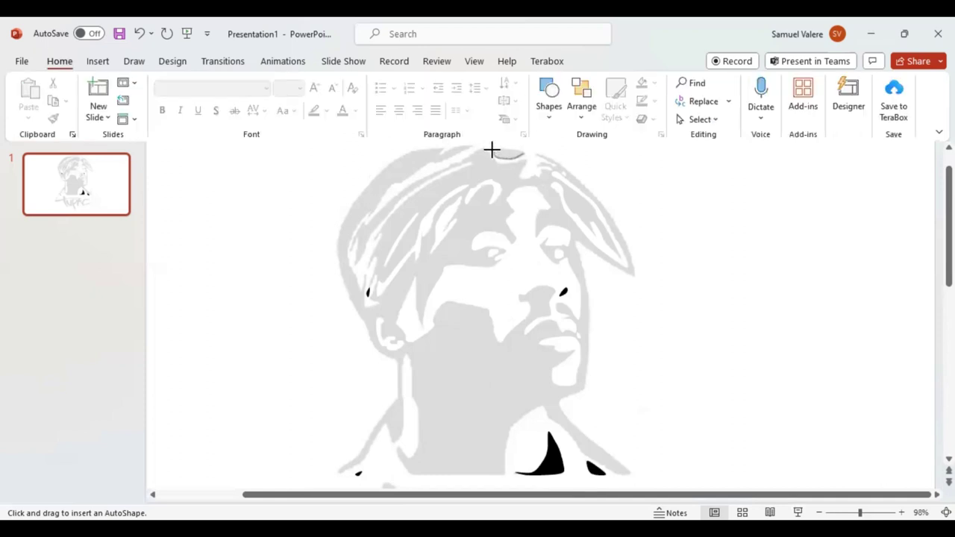
pyautogui.moveTo(496, 156); pyautogui.dragTo(517, 150)
pyautogui.click(518, 151)
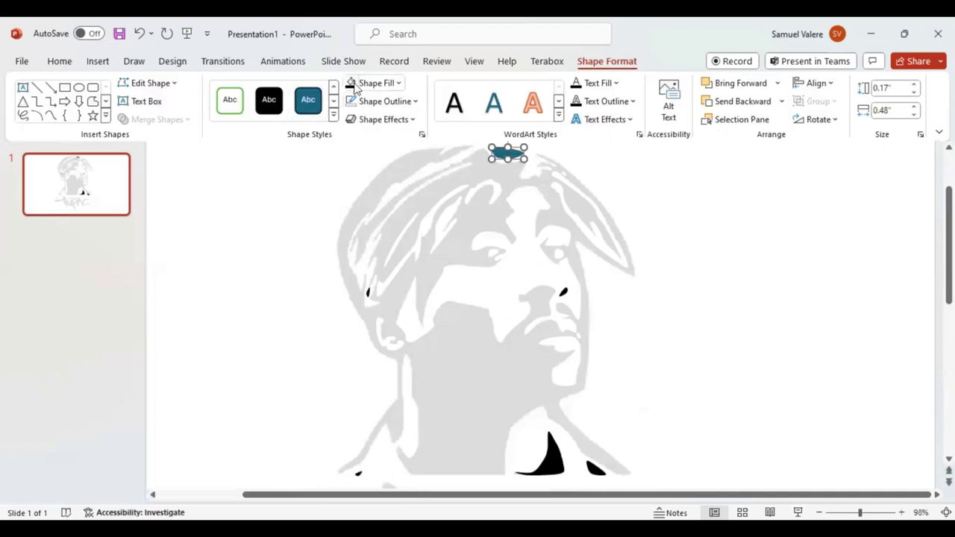
pyautogui.click(356, 87)
pyautogui.click(51, 116)
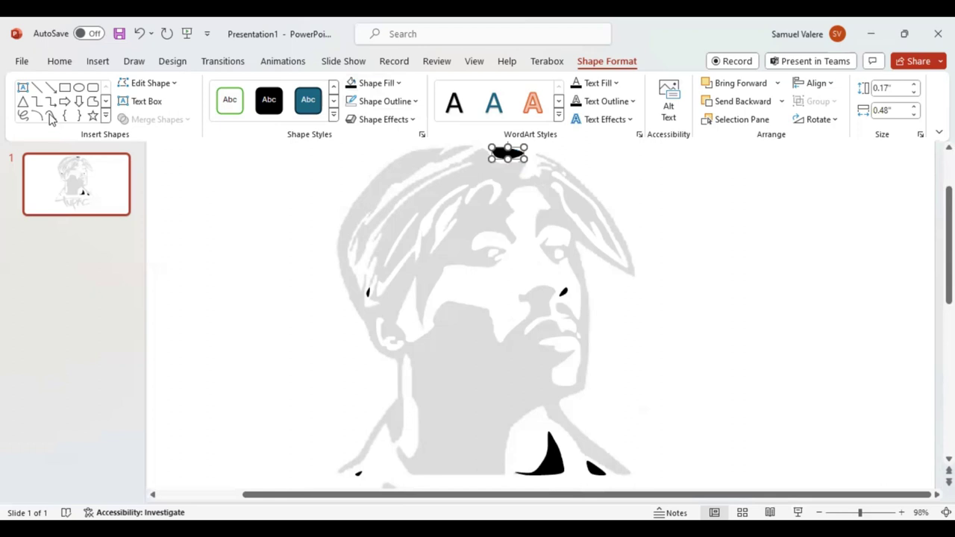
pyautogui.click(458, 150)
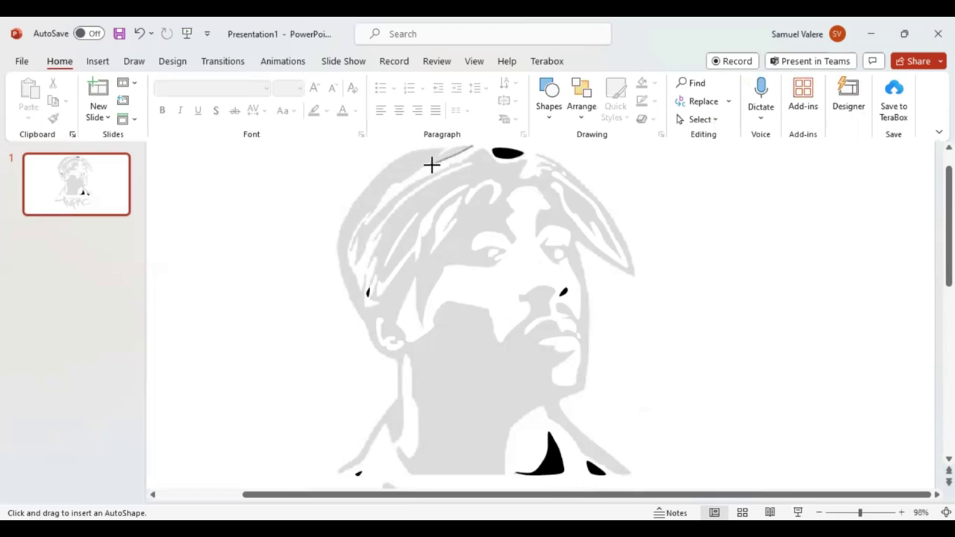
# Trace an unfilled outline down the cap's jagged left edge toward the ear and back up
pyautogui.moveTo(433, 159)
pyautogui.mouseDown()
pyautogui.moveTo(393, 183)
pyautogui.moveTo(368, 216)
pyautogui.mouseUp()
pyautogui.moveTo(361, 215)
pyautogui.mouseDown()
pyautogui.moveTo(348, 260)
pyautogui.moveTo(361, 292)
pyautogui.moveTo(366, 279)
pyautogui.moveTo(364, 304)
pyautogui.moveTo(377, 302)
pyautogui.moveTo(367, 296)
pyautogui.moveTo(374, 283)
pyautogui.mouseUp()
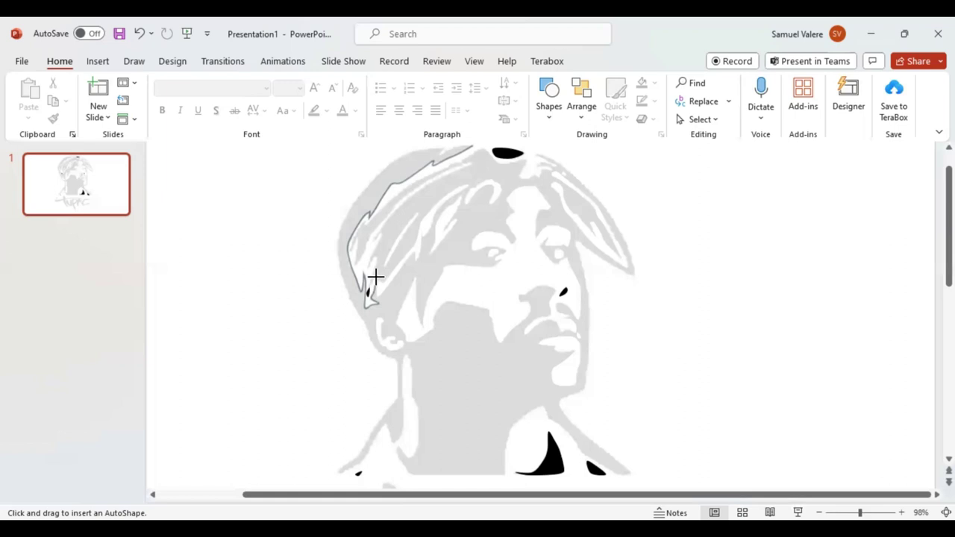
pyautogui.moveTo(376, 277)
pyautogui.mouseDown()
pyautogui.moveTo(370, 284)
pyautogui.moveTo(380, 227)
pyautogui.moveTo(431, 179)
pyautogui.moveTo(472, 161)
pyautogui.moveTo(448, 164)
pyautogui.moveTo(397, 197)
pyautogui.moveTo(356, 263)
pyautogui.moveTo(358, 221)
pyautogui.moveTo(447, 164)
pyautogui.mouseUp()
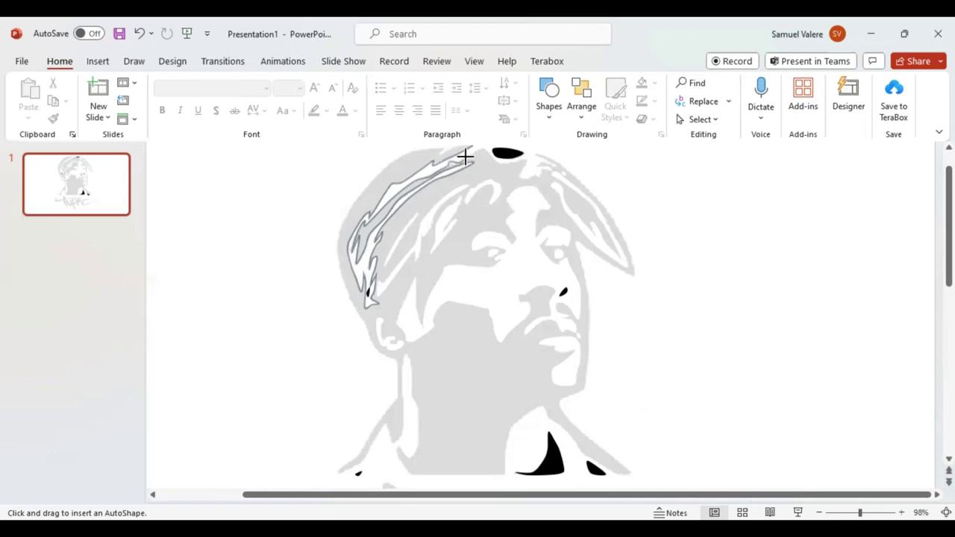
# Carry the outline across the top of the head past the black cap-top patch to close the silhouette
pyautogui.moveTo(479, 147)
pyautogui.mouseDown()
pyautogui.moveTo(496, 159)
pyautogui.moveTo(525, 159)
pyautogui.moveTo(521, 179)
pyautogui.moveTo(548, 165)
pyautogui.mouseUp()
pyautogui.moveTo(540, 168); pyautogui.dragTo(537, 169)
pyautogui.moveTo(539, 162)
pyautogui.mouseDown()
pyautogui.moveTo(553, 164)
pyautogui.moveTo(533, 152)
pyautogui.moveTo(584, 177)
pyautogui.moveTo(635, 271)
pyautogui.moveTo(622, 273)
pyautogui.moveTo(575, 241)
pyautogui.moveTo(588, 358)
pyautogui.moveTo(581, 390)
pyautogui.moveTo(559, 402)
pyautogui.moveTo(629, 469)
pyautogui.moveTo(616, 474)
pyautogui.moveTo(582, 454)
pyautogui.moveTo(542, 406)
pyautogui.moveTo(510, 425)
pyautogui.moveTo(502, 474)
pyautogui.moveTo(405, 473)
pyautogui.moveTo(396, 448)
pyautogui.moveTo(418, 446)
pyautogui.moveTo(420, 410)
pyautogui.moveTo(404, 354)
pyautogui.moveTo(400, 437)
pyautogui.moveTo(392, 441)
pyautogui.moveTo(386, 420)
pyautogui.moveTo(373, 433)
pyautogui.moveTo(378, 443)
pyautogui.moveTo(340, 473)
pyautogui.moveTo(397, 397)
pyautogui.moveTo(399, 366)
pyautogui.moveTo(398, 391)
pyautogui.moveTo(396, 360)
pyautogui.moveTo(367, 339)
pyautogui.moveTo(337, 271)
pyautogui.moveTo(341, 224)
pyautogui.moveTo(394, 156)
pyautogui.moveTo(471, 144)
pyautogui.mouseUp()
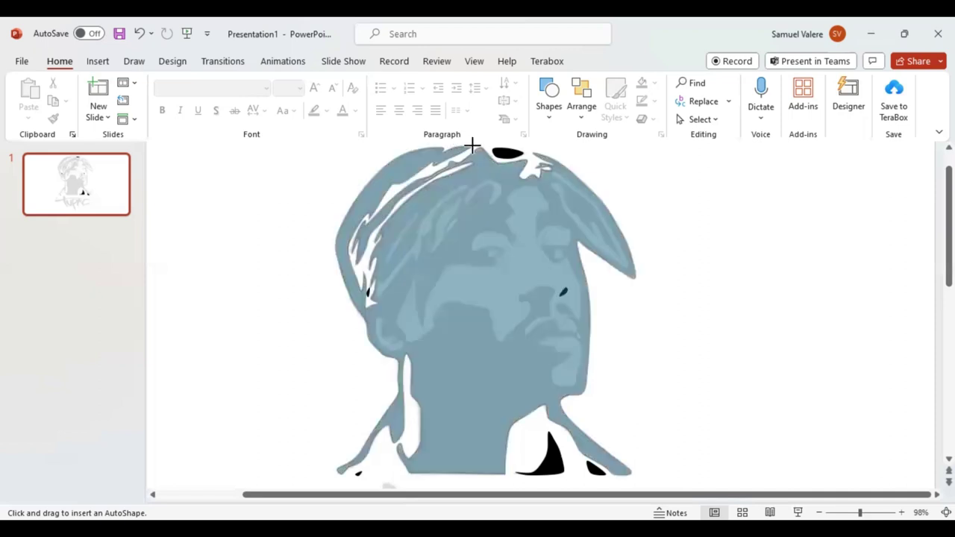
# Close the silhouette freeform, fill it black and send it behind the picture
pyautogui.click(472, 145)
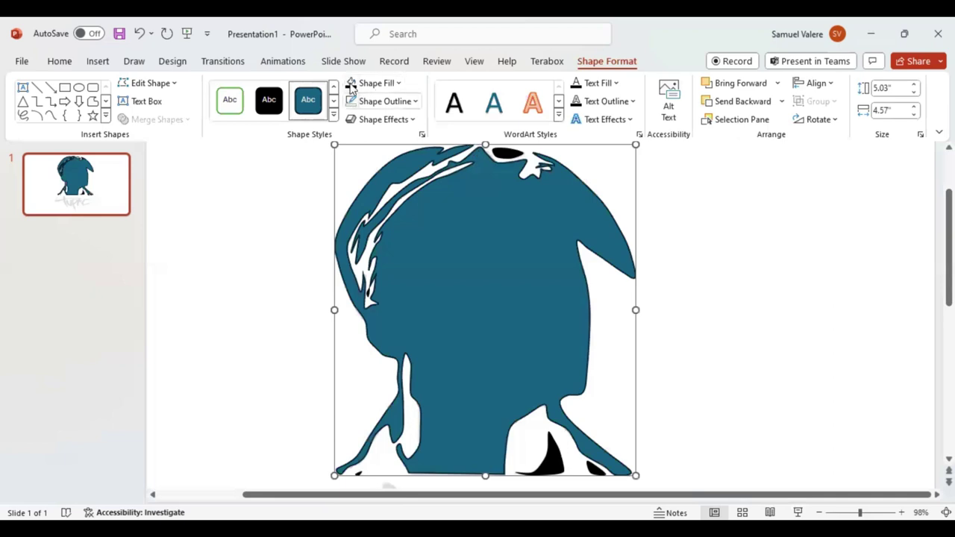
pyautogui.click(351, 83)
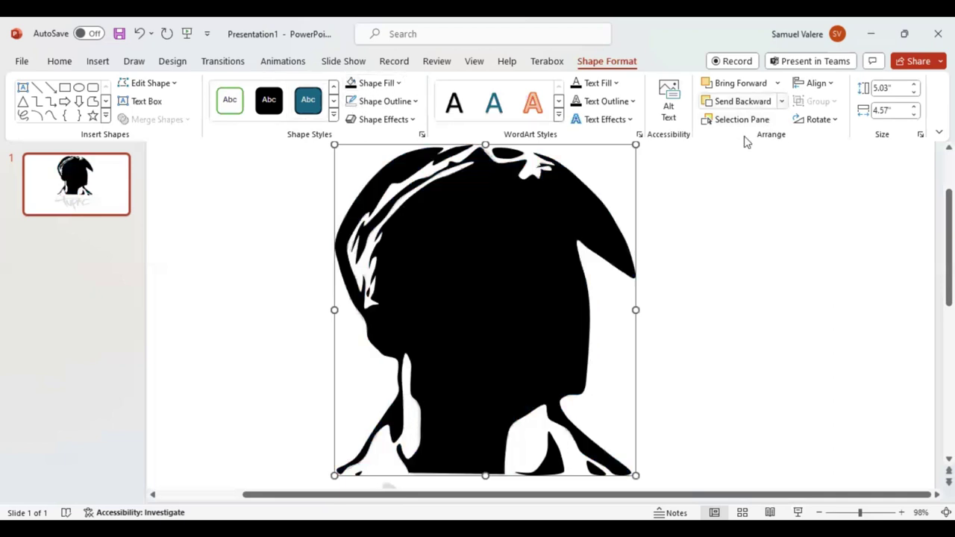
pyautogui.hotkey('ctrl', 'shift', '[')
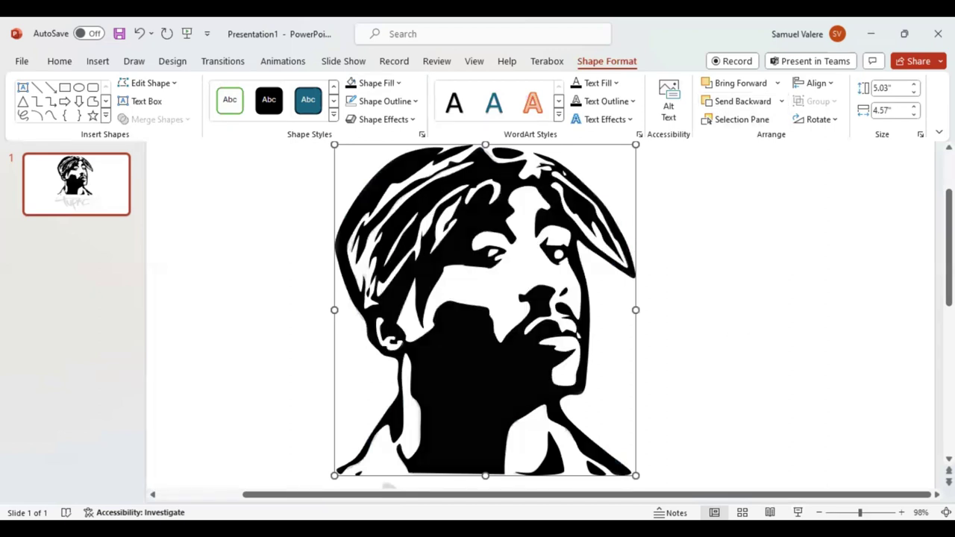
pyautogui.press('Escape')
pyautogui.click(853, 510)
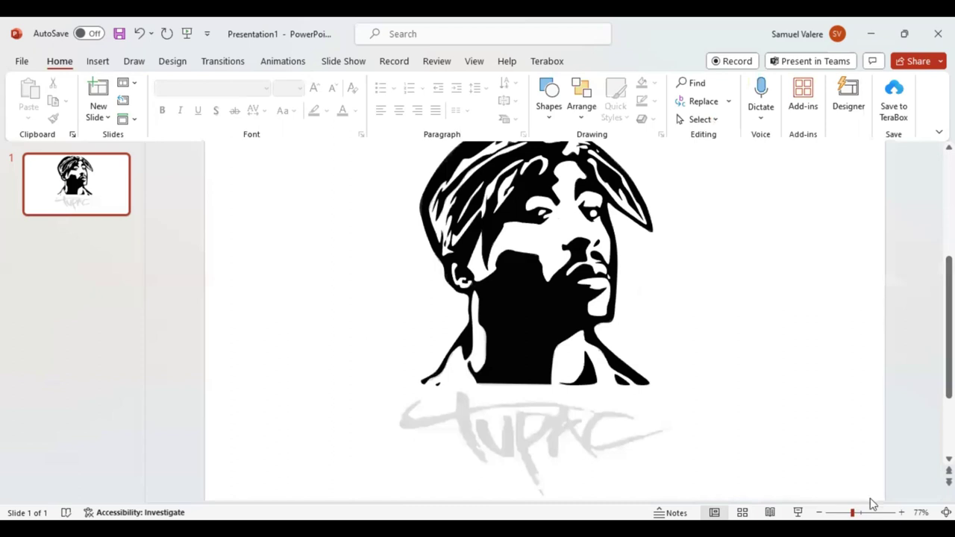
# Move the faded Tupac reference picture to the slide's top-right corner and shrink it there
pyautogui.click(848, 511)
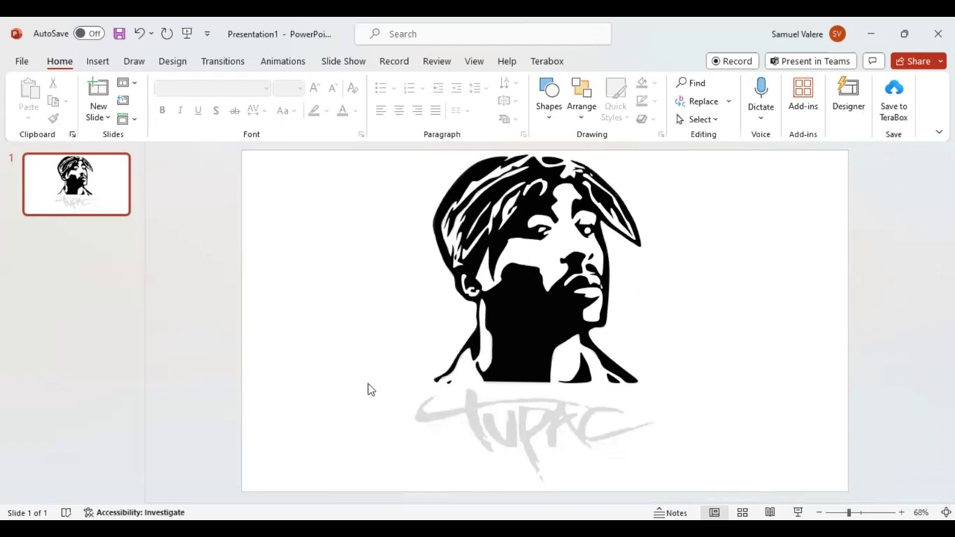
pyautogui.click(431, 427)
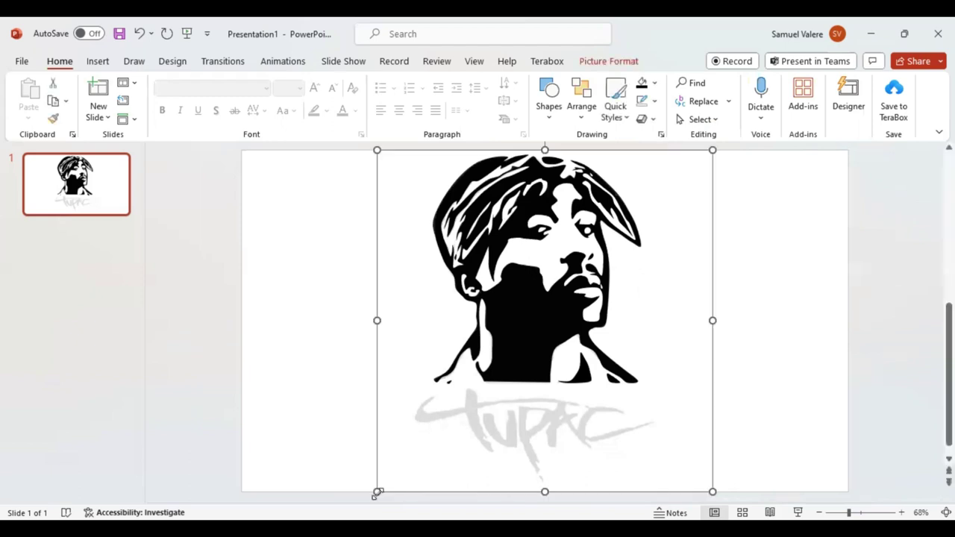
pyautogui.moveTo(375, 494); pyautogui.dragTo(669, 316)
pyautogui.moveTo(720, 237); pyautogui.dragTo(780, 271)
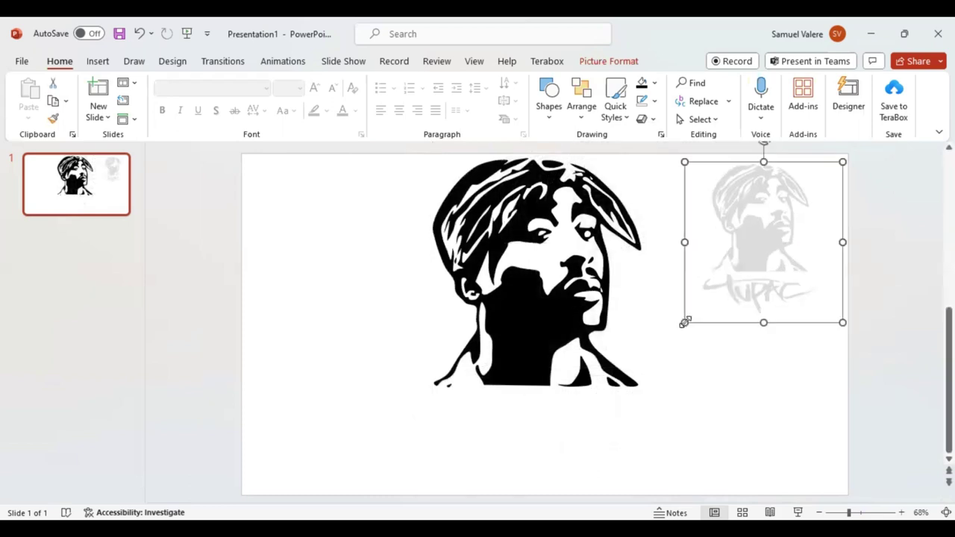
pyautogui.moveTo(682, 321)
pyautogui.mouseDown()
pyautogui.moveTo(801, 225)
pyautogui.moveTo(802, 210)
pyautogui.mouseUp()
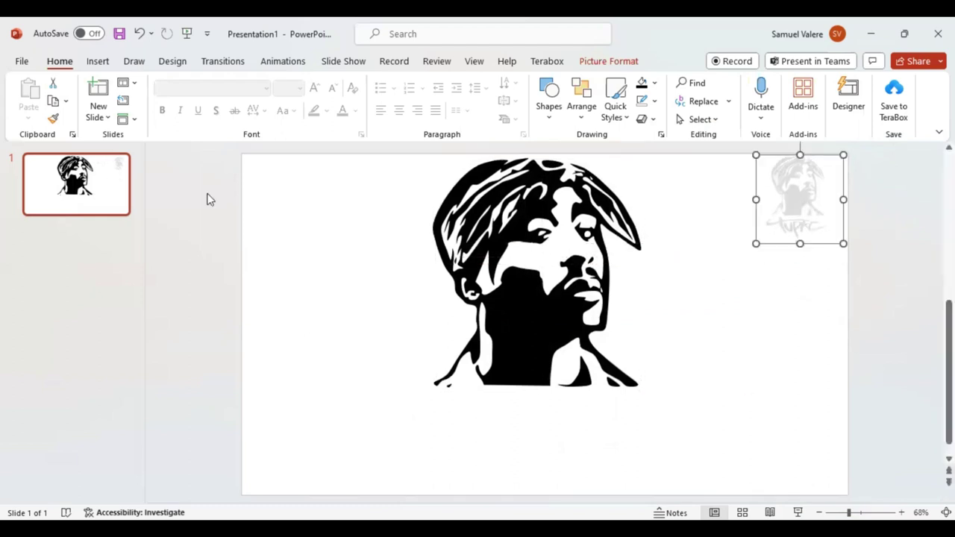
# Draw a text box below the stencil portrait and type the caption 'LEGEND TUPAC'
pyautogui.click(98, 62)
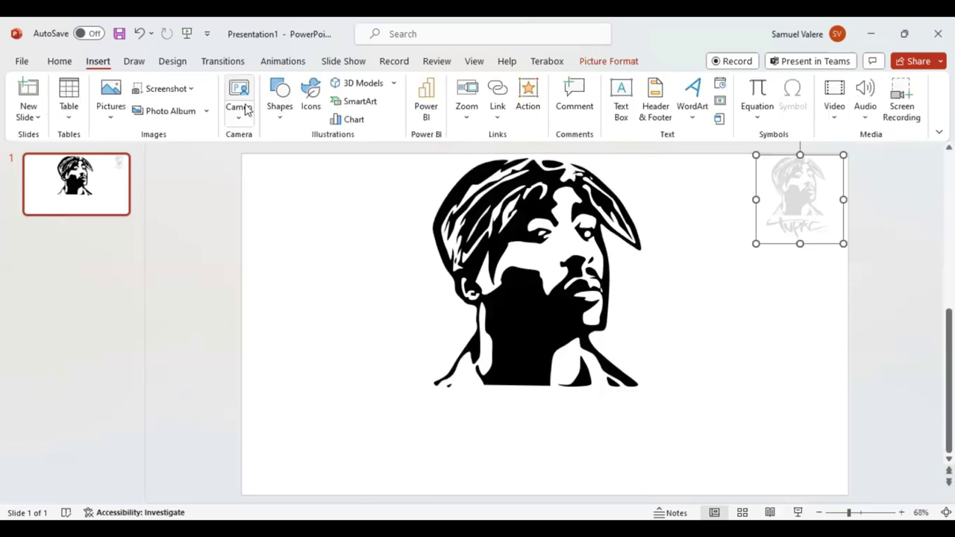
pyautogui.click(279, 121)
pyautogui.click(273, 158)
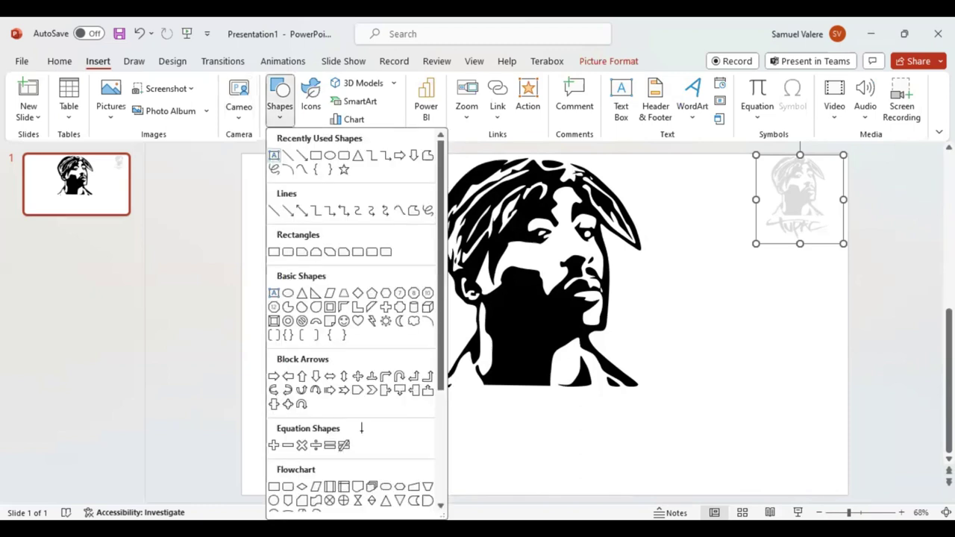
pyautogui.moveTo(473, 414)
pyautogui.mouseDown()
pyautogui.moveTo(703, 458)
pyautogui.moveTo(705, 470)
pyautogui.mouseUp()
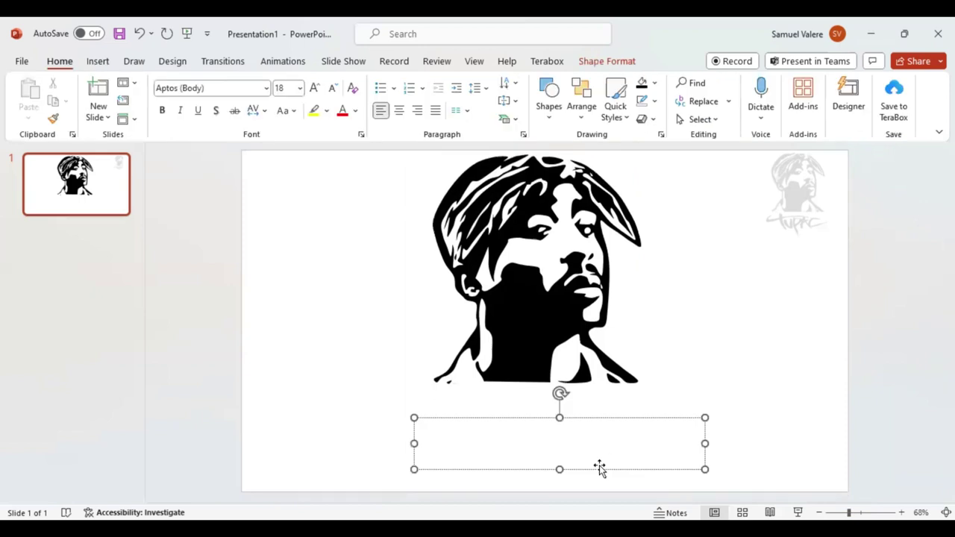
pyautogui.write('LEGEND')
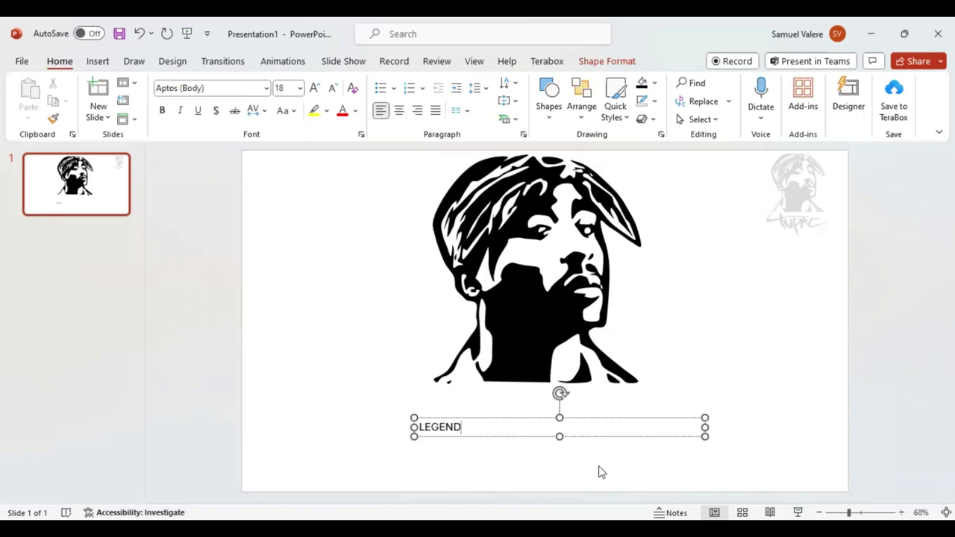
pyautogui.write(' T')
pyautogui.write('UPAC')
pyautogui.click(472, 428)
pyautogui.moveTo(512, 438)
pyautogui.mouseDown()
pyautogui.moveTo(499, 434)
pyautogui.moveTo(508, 437)
pyautogui.mouseUp()
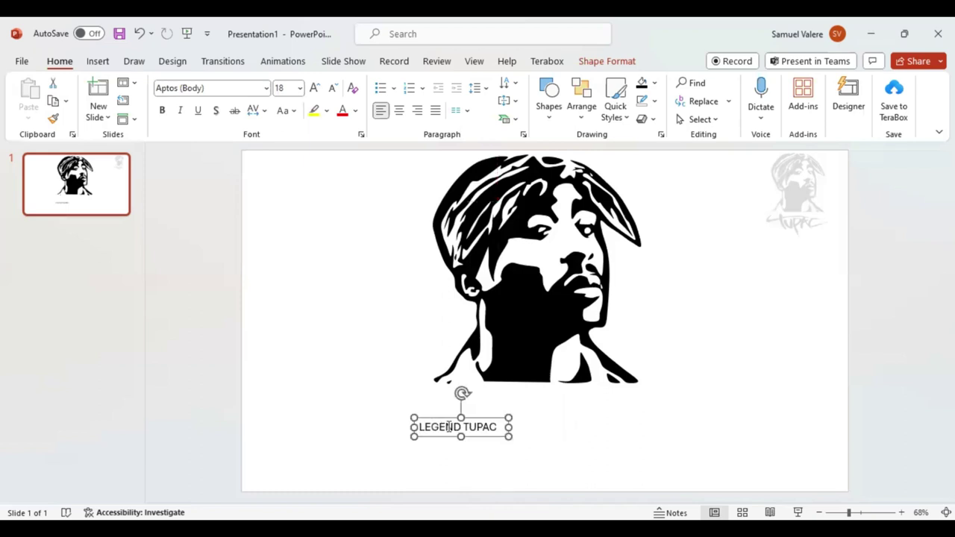
# Apply the Algerian font to the 'LEGEND TUPAC' caption text
pyautogui.doubleClick(449, 427)
pyautogui.click(266, 88)
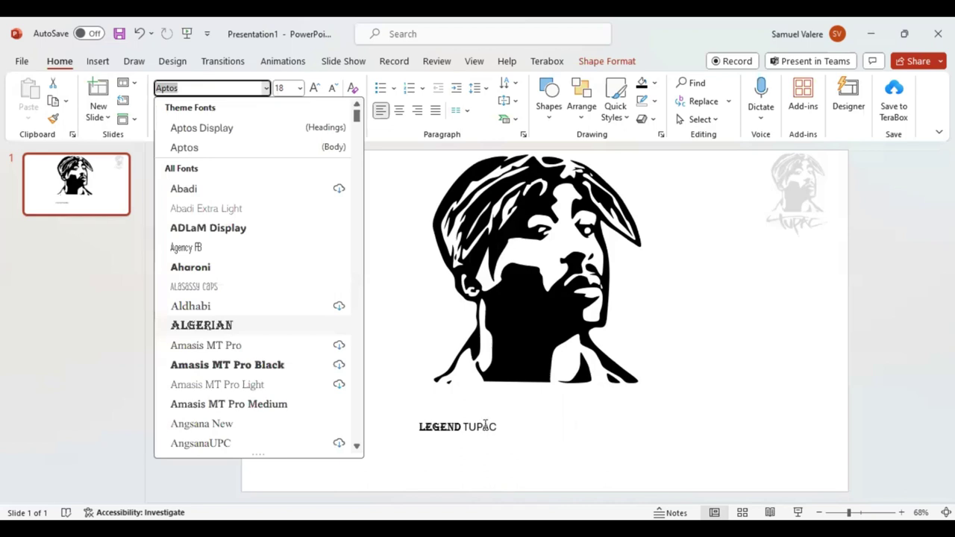
pyautogui.click(266, 88)
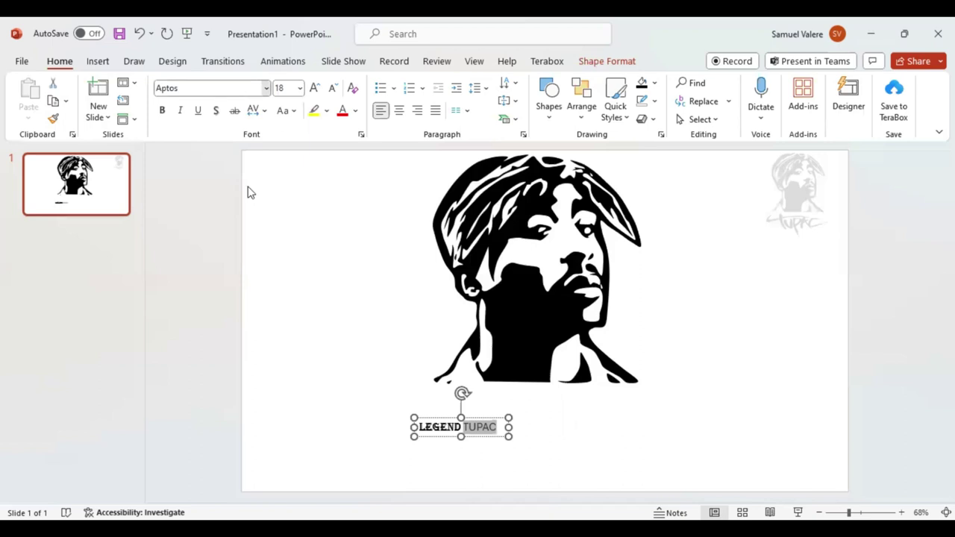
pyautogui.click(446, 427)
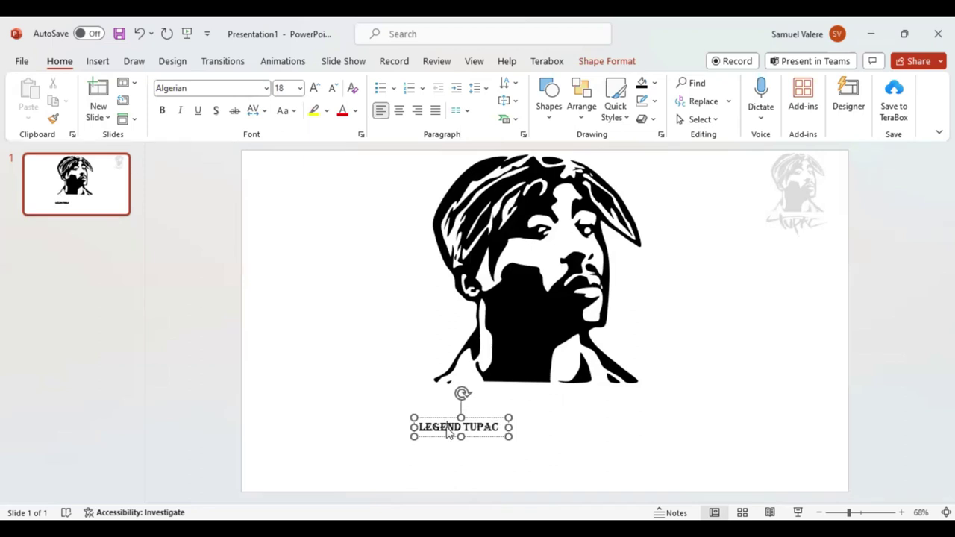
pyautogui.click(302, 89)
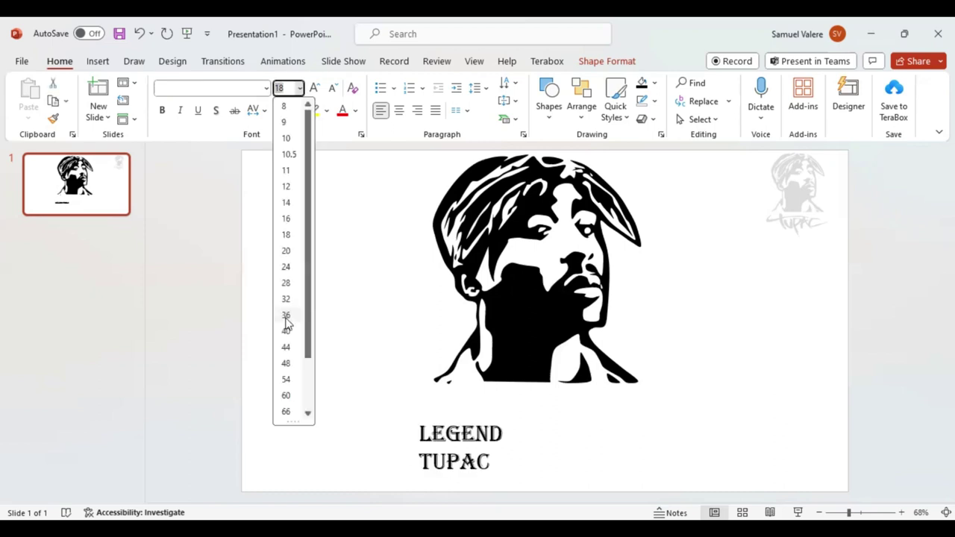
# Set the caption to size 60, widen its box to one line, and centre it under the portrait
pyautogui.click(287, 398)
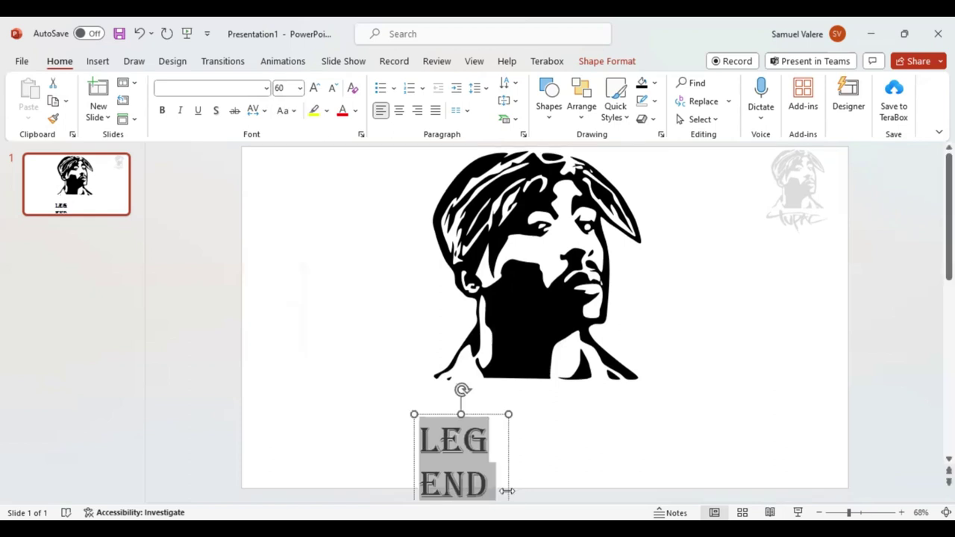
pyautogui.moveTo(507, 490); pyautogui.dragTo(685, 491)
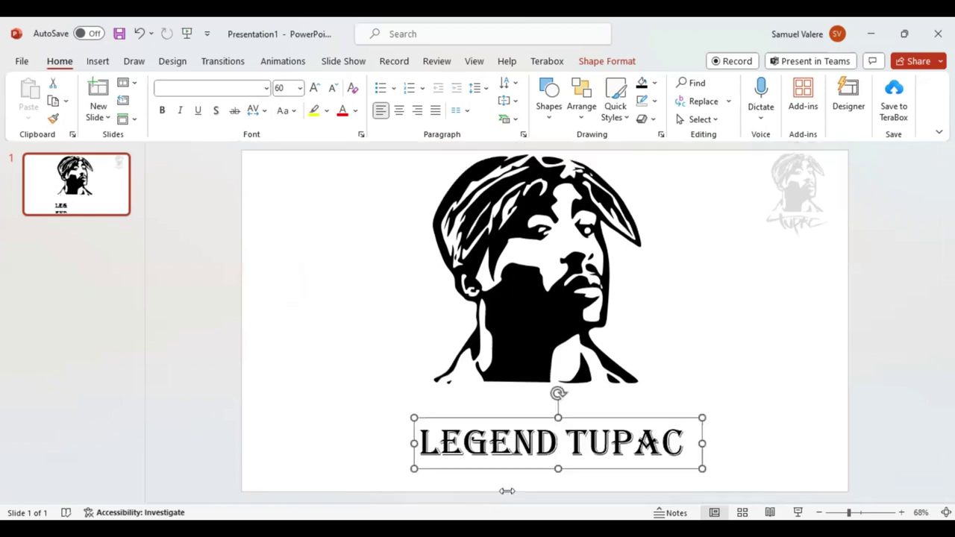
pyautogui.moveTo(594, 460)
pyautogui.mouseDown()
pyautogui.moveTo(597, 432)
pyautogui.moveTo(584, 429)
pyautogui.mouseUp()
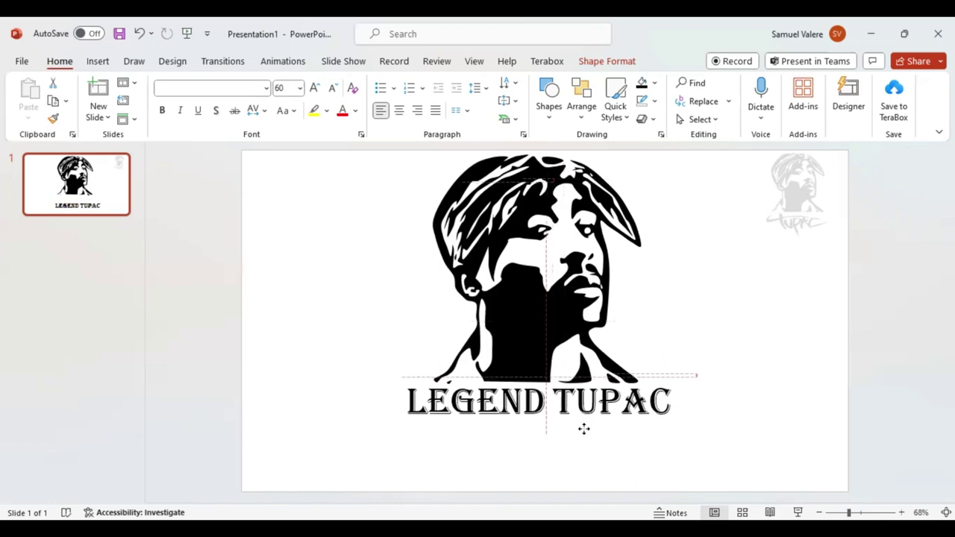
# Shift the portrait lower on the slide and move the 'LEGEND TUPAC' caption back just beneath it
pyautogui.moveTo(584, 429); pyautogui.dragTo(584, 426)
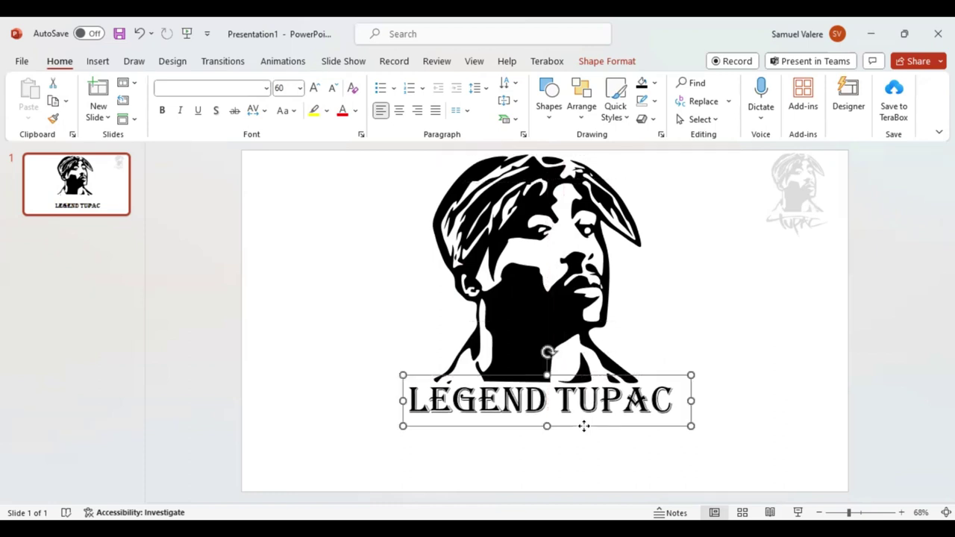
pyautogui.press('Escape')
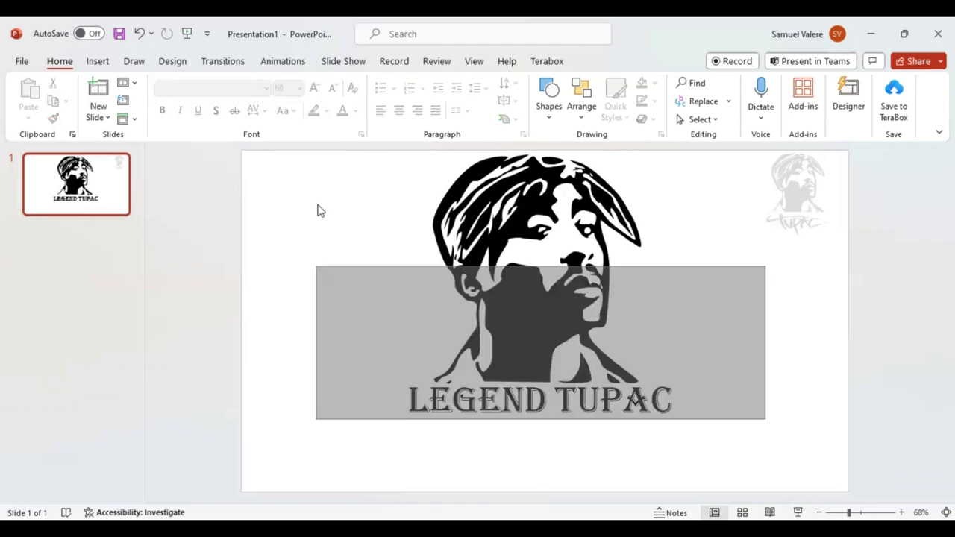
pyautogui.moveTo(314, 186); pyautogui.dragTo(309, 155)
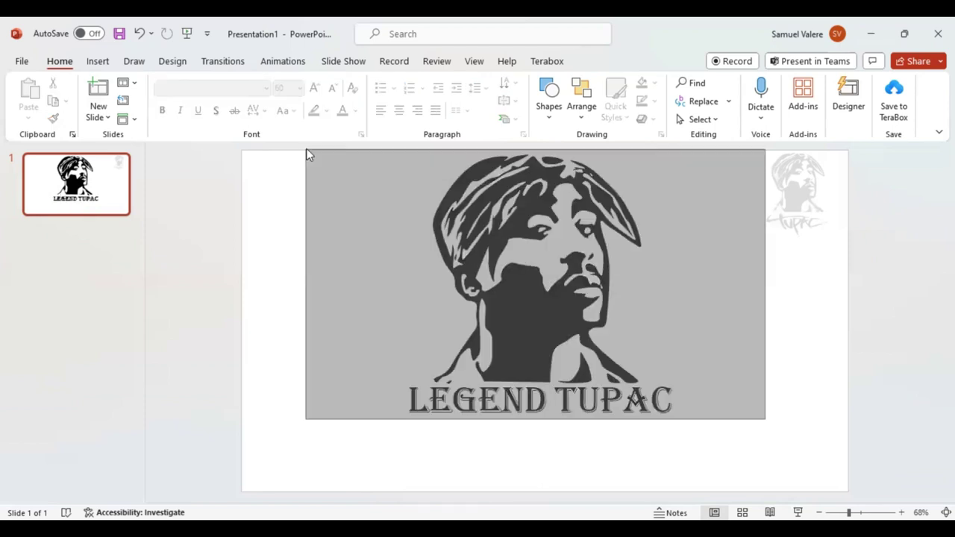
pyautogui.moveTo(520, 341); pyautogui.dragTo(524, 367)
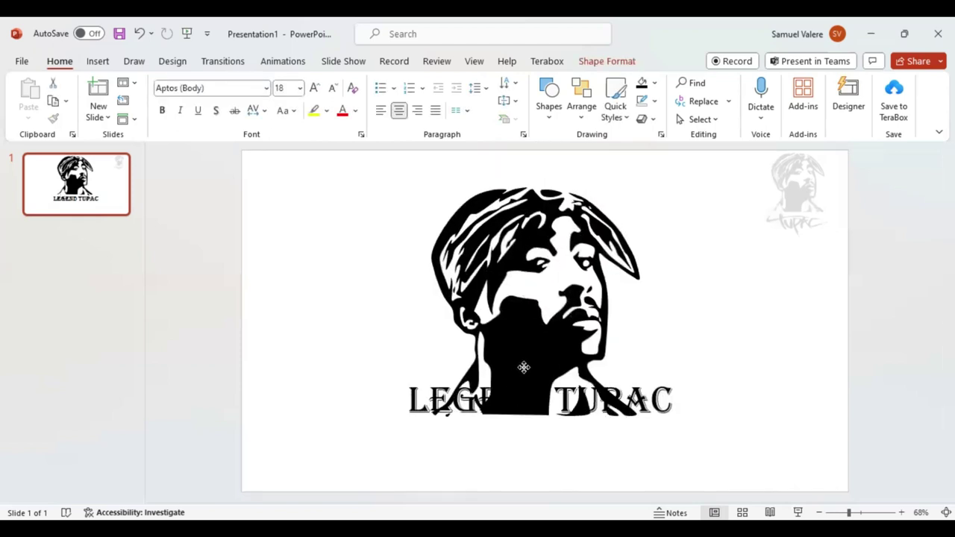
pyautogui.click(674, 396)
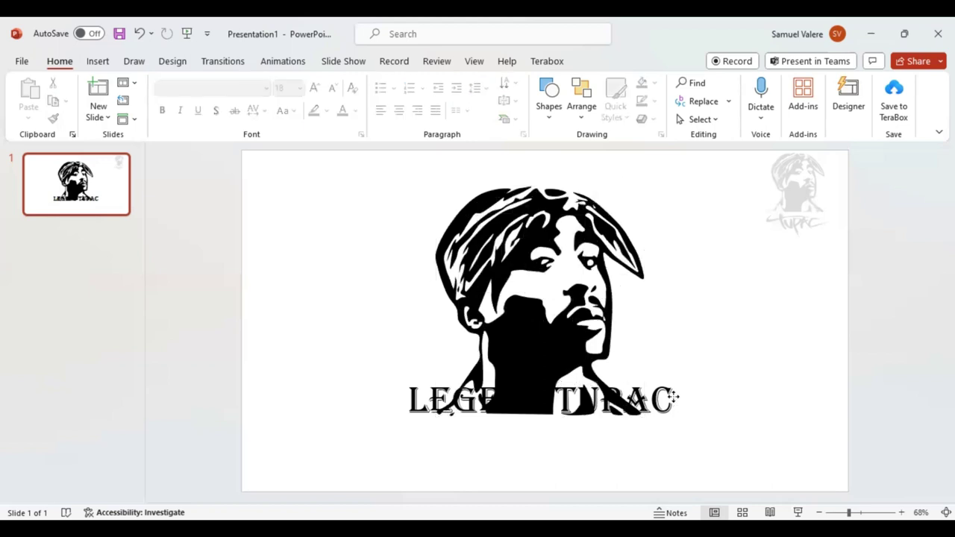
pyautogui.moveTo(676, 424); pyautogui.dragTo(676, 431)
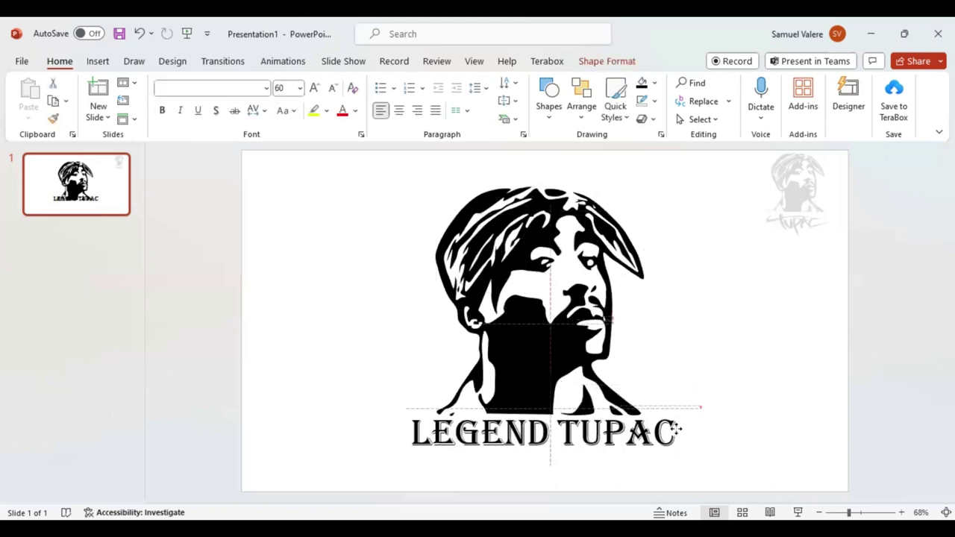